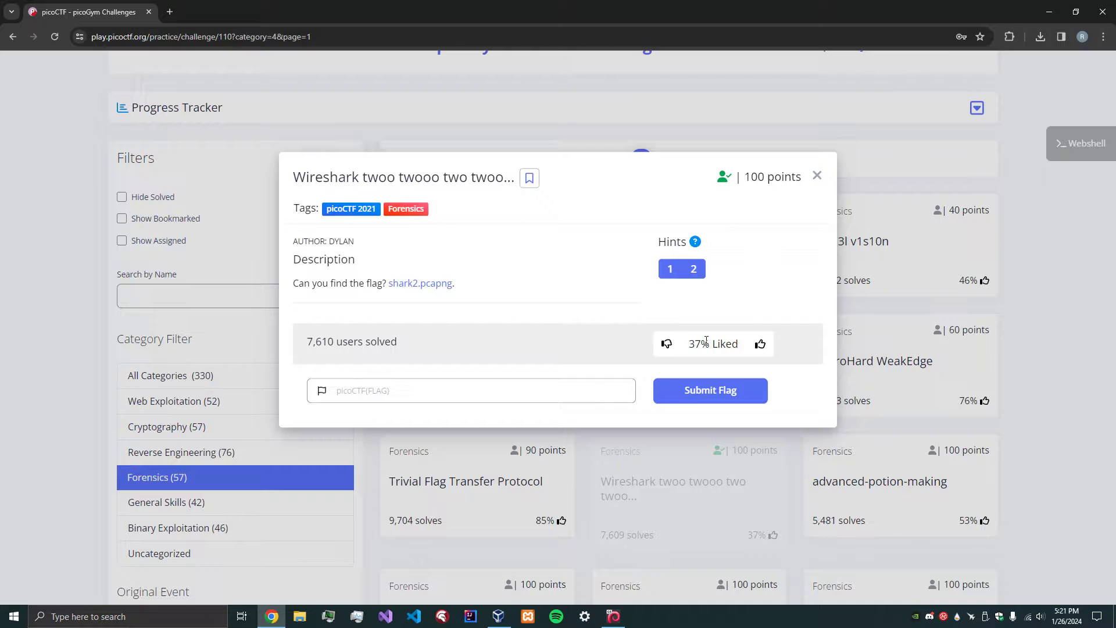
drag(694, 342, 735, 344)
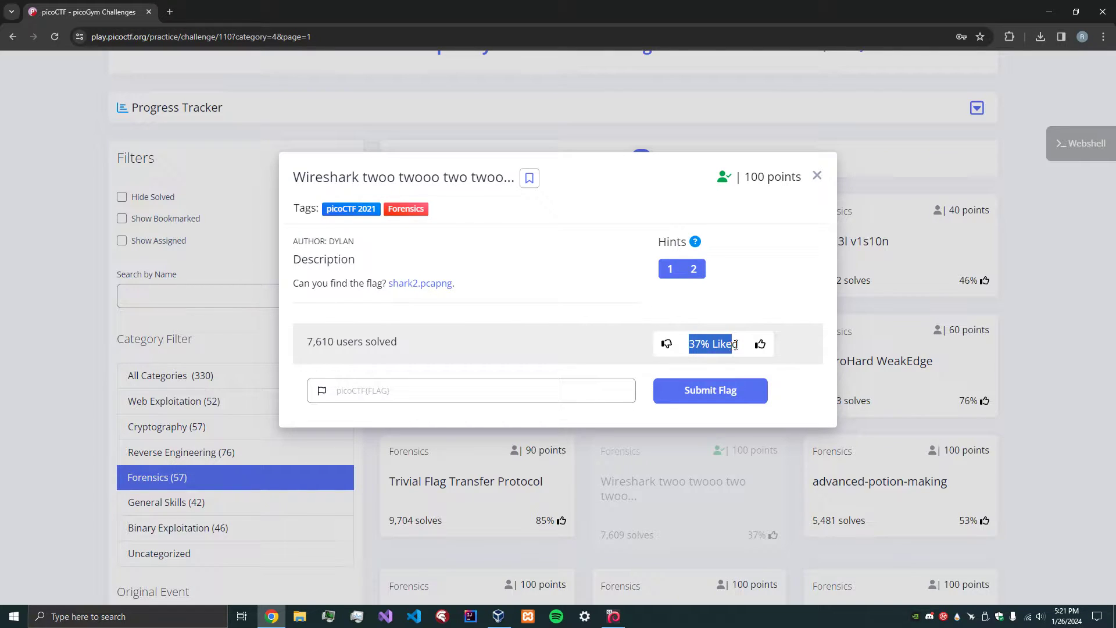
click(625, 315)
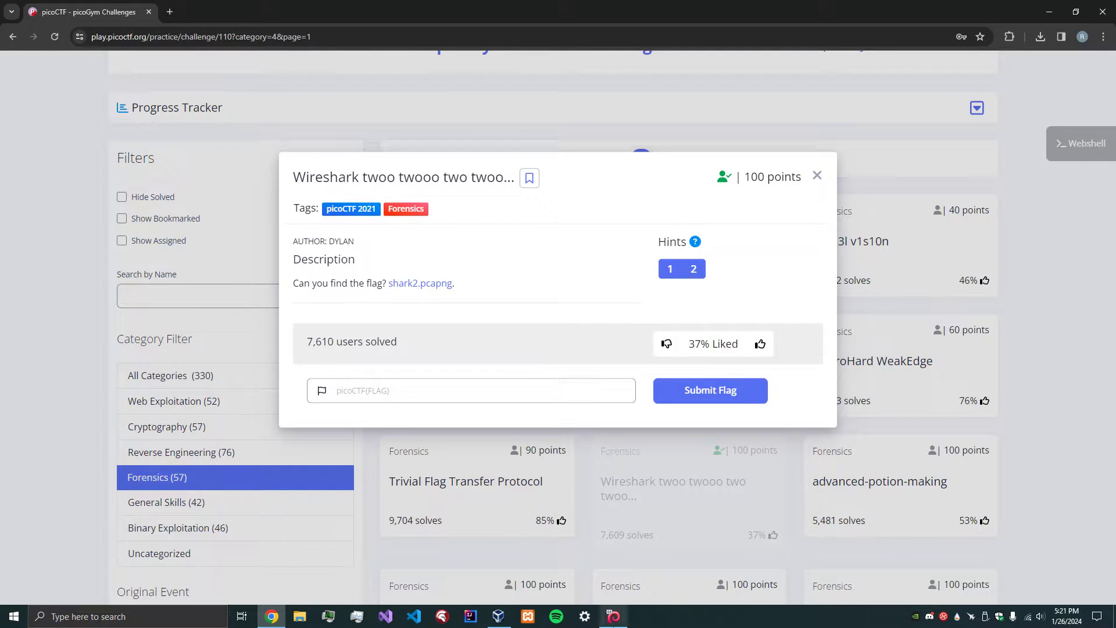
Switch to Wireshark in the Kali virtual machine and examine the first TLS and HTTP packets of shark2.pcapng, including packets 11 and 26.
click(615, 624)
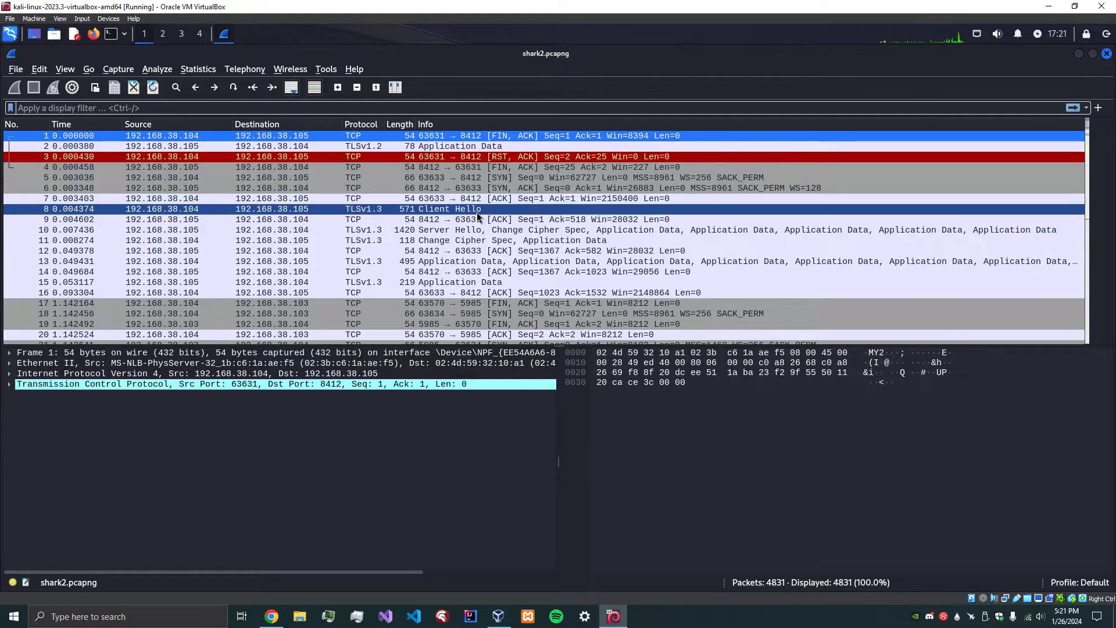
click(436, 213)
click(432, 242)
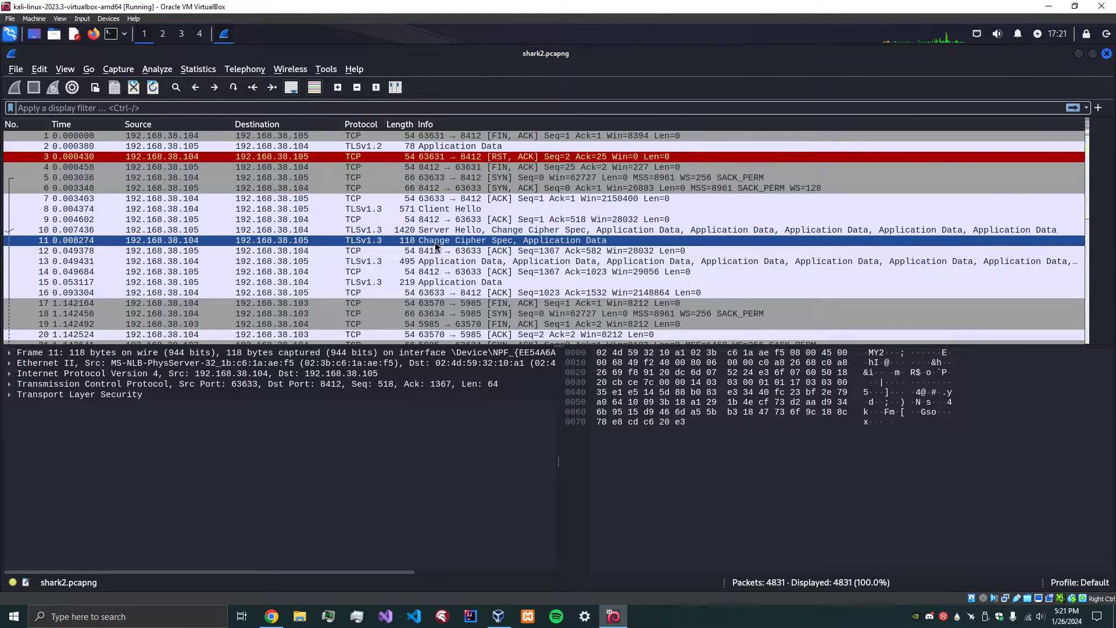
scroll(435, 242, down, 5)
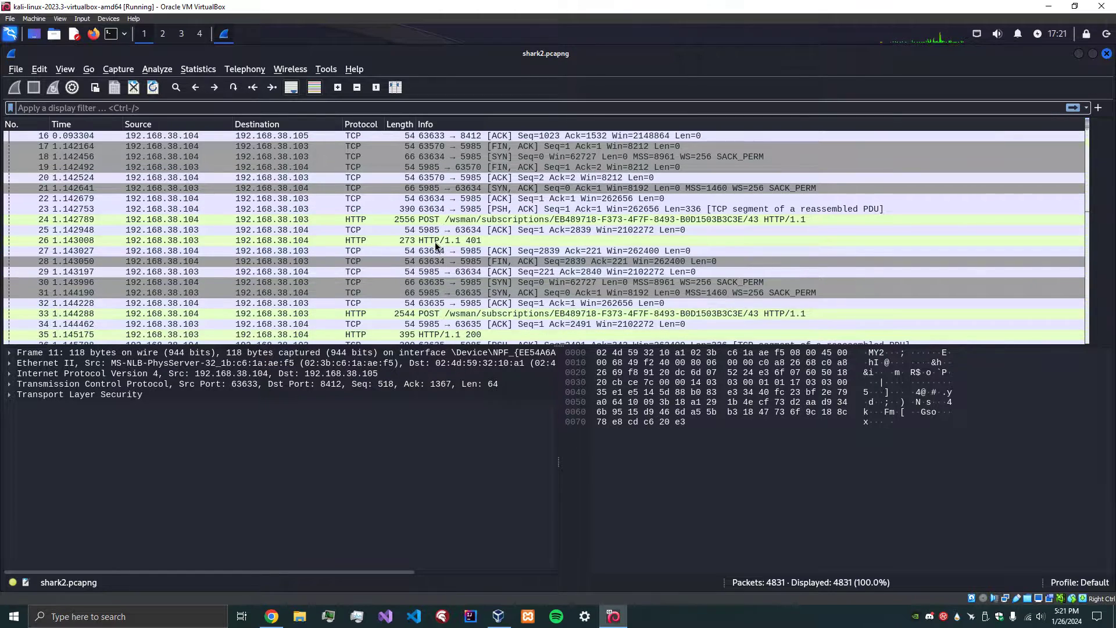
click(456, 242)
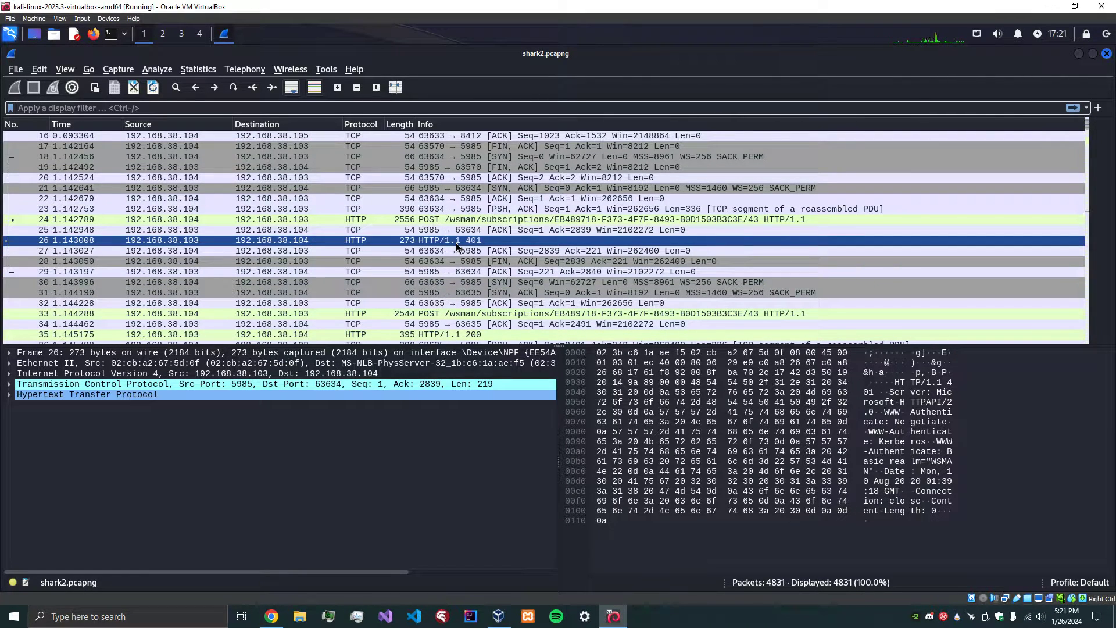
scroll(459, 238, down, 4)
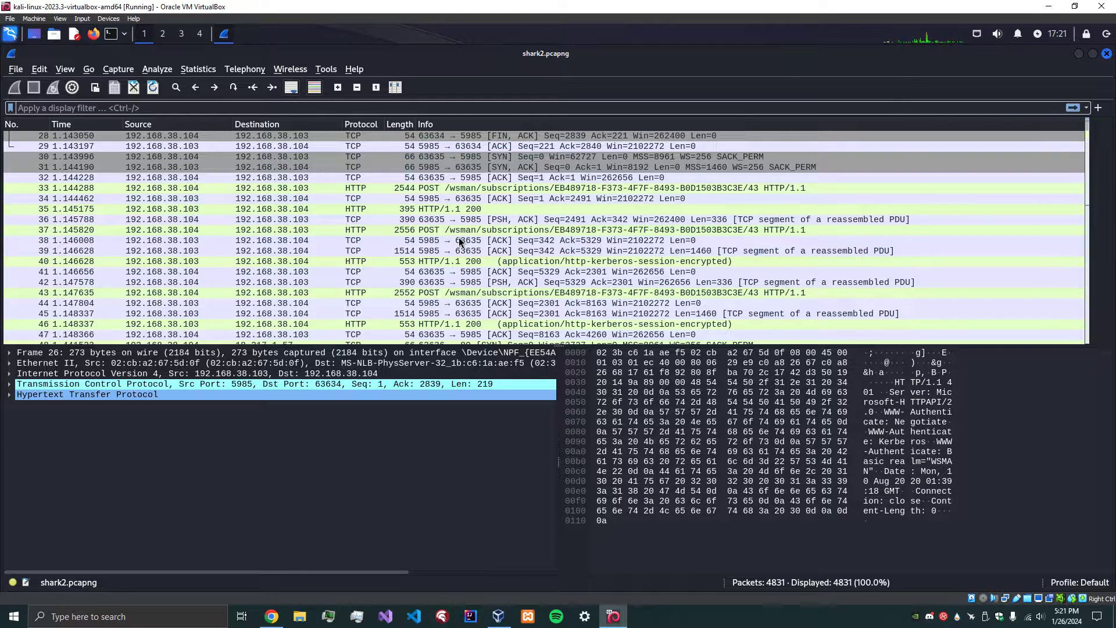
scroll(458, 238, down, 5)
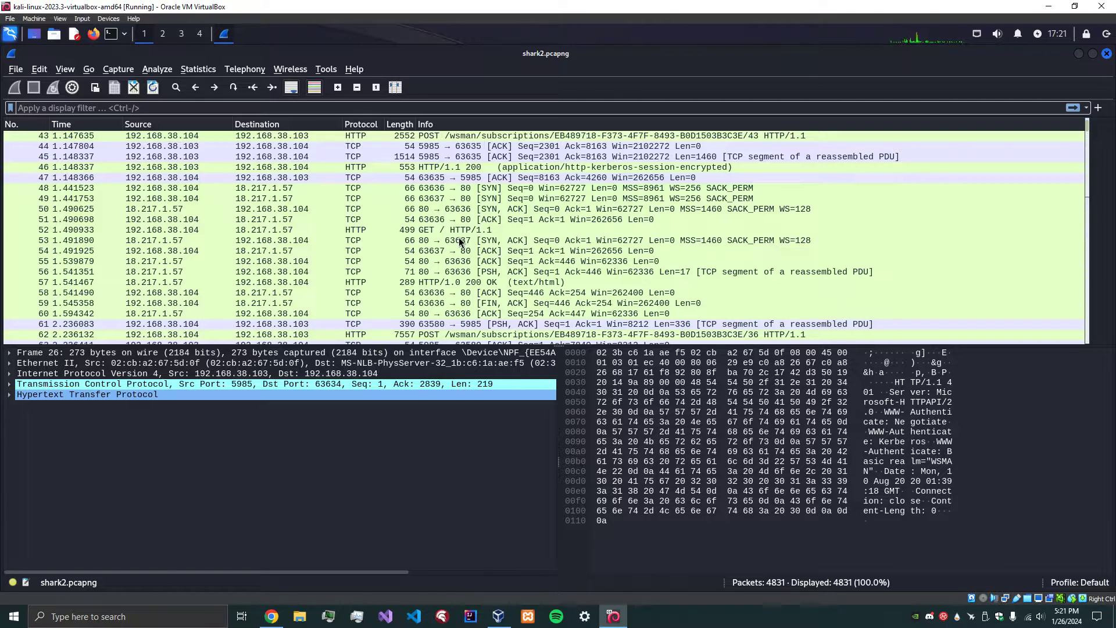
Inspect the GET / request to 18.217.1.57 in packet 52 and the HTTP packets 134, 137 and 185.
click(462, 230)
scroll(753, 441, down, 4)
scroll(488, 244, down, 5)
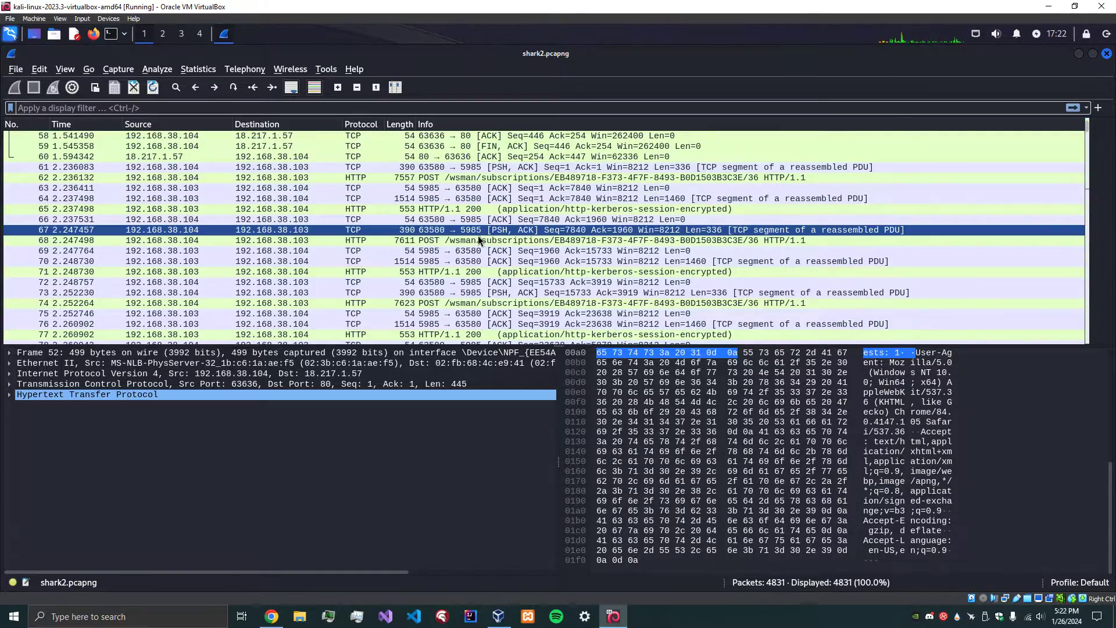
scroll(483, 235, down, 5)
scroll(477, 240, down, 17)
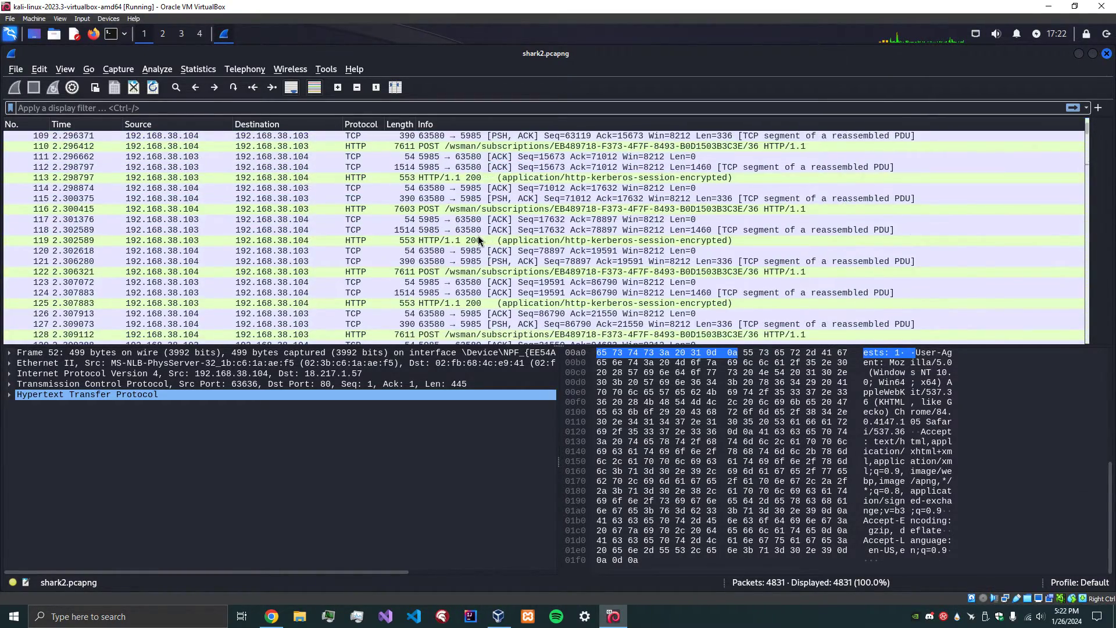
click(479, 240)
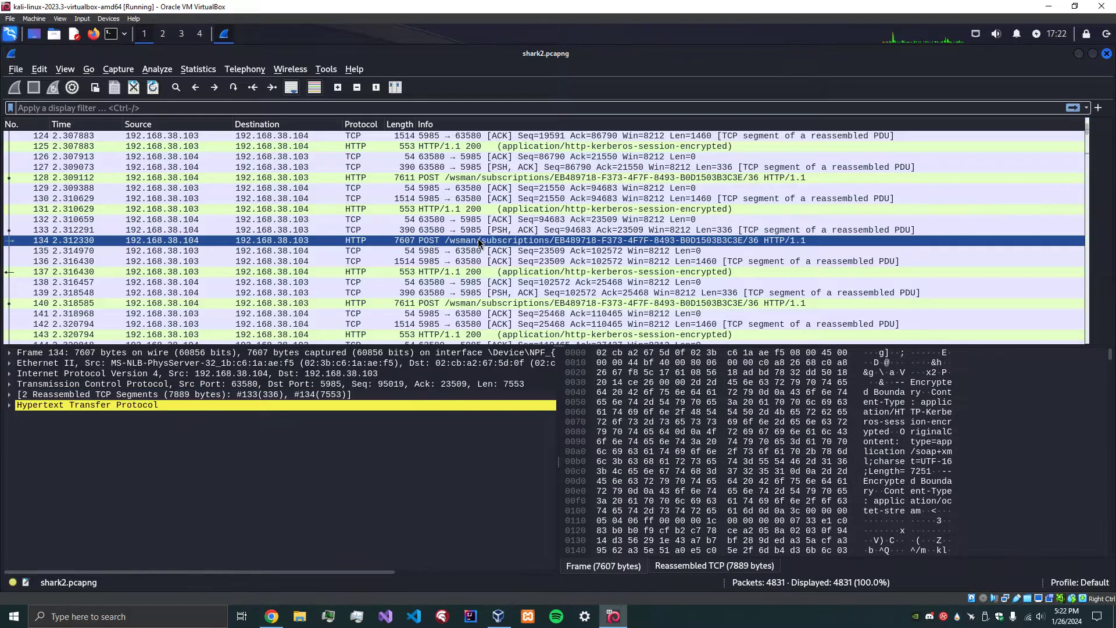
scroll(478, 241, down, 2)
click(486, 210)
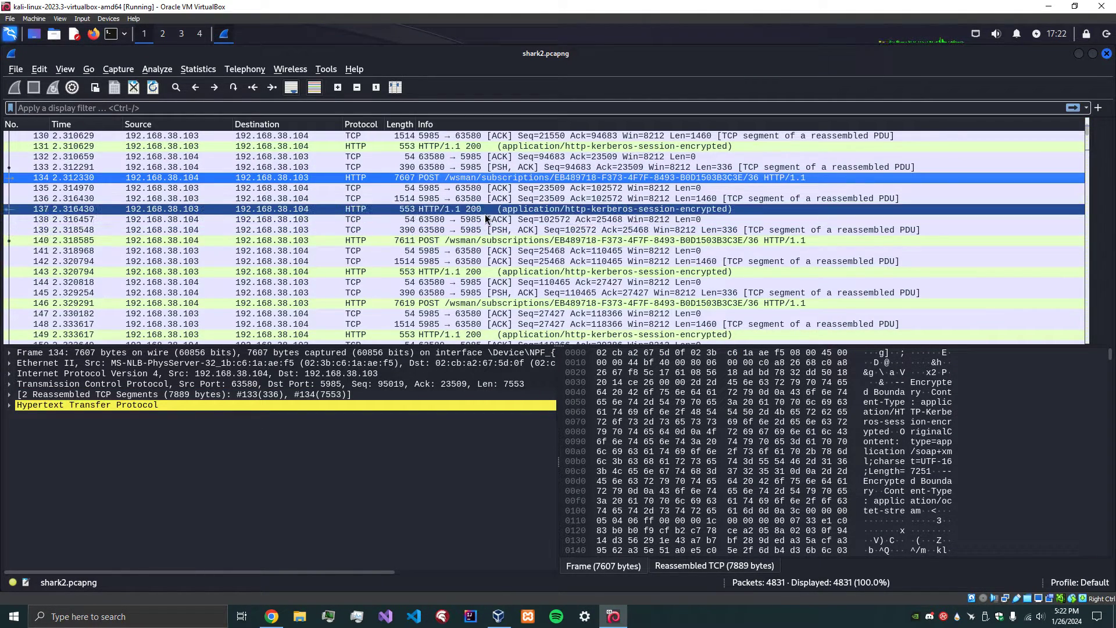
scroll(485, 221, down, 10)
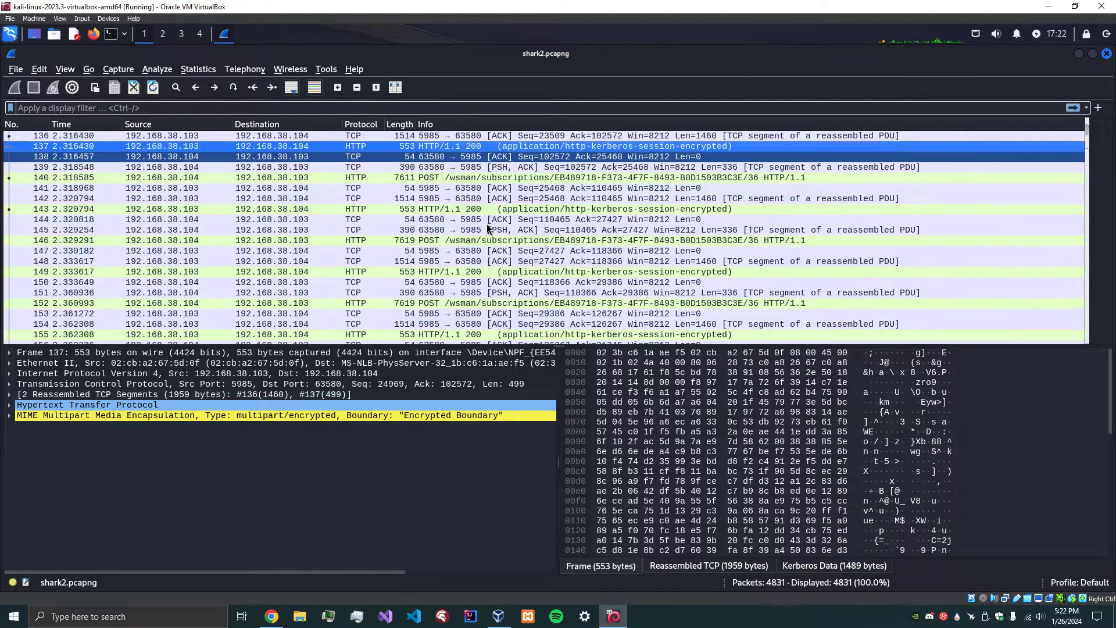
click(487, 224)
scroll(486, 224, down, 5)
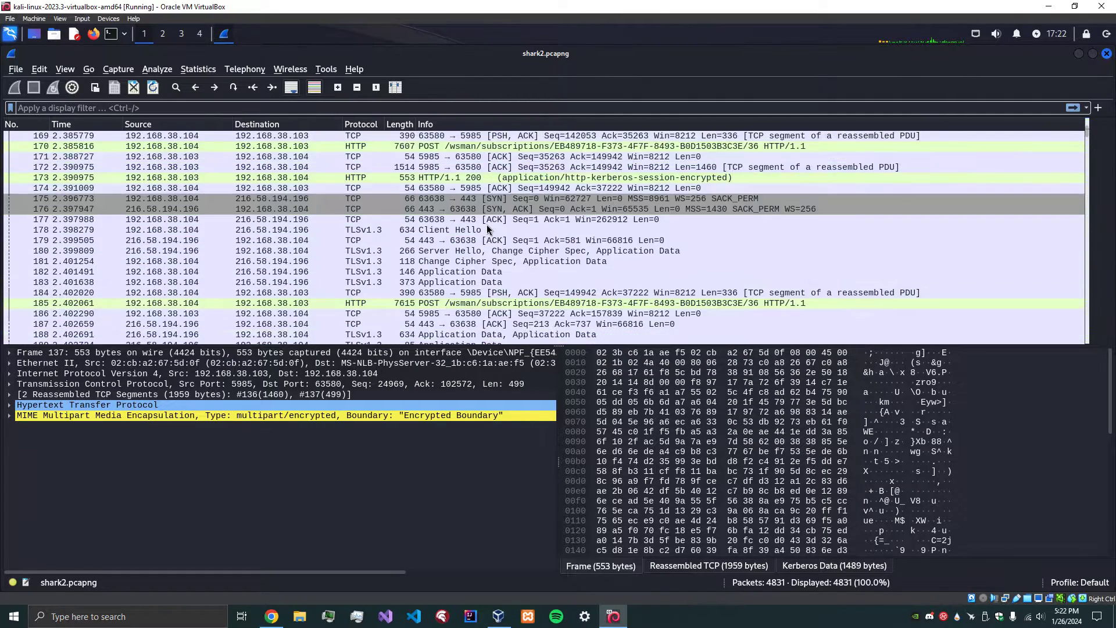
click(473, 239)
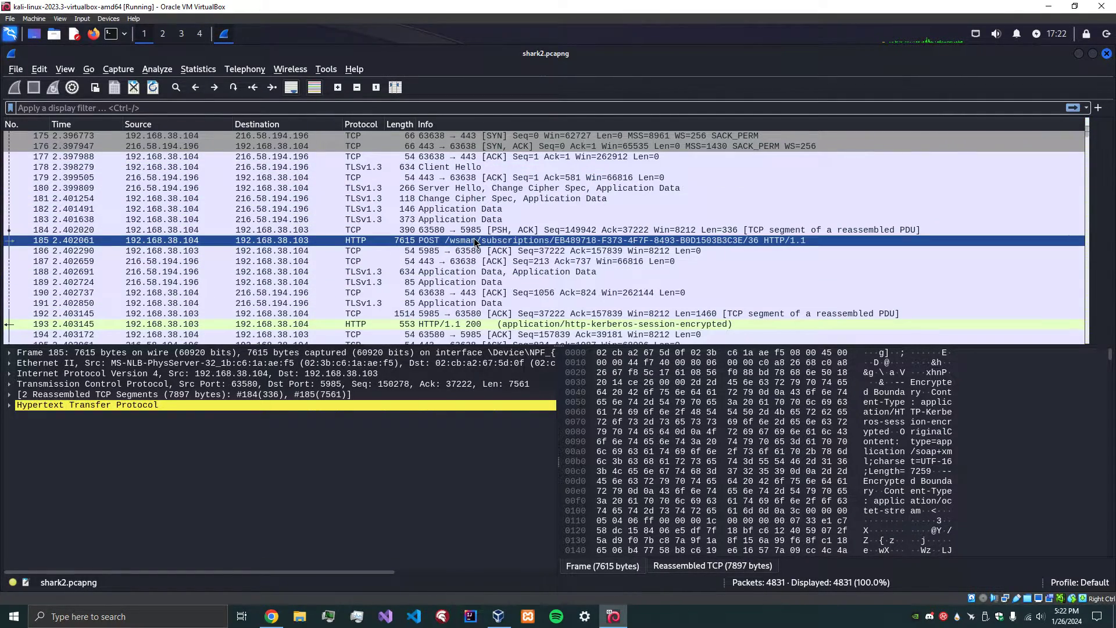
scroll(474, 240, down, 6)
click(477, 219)
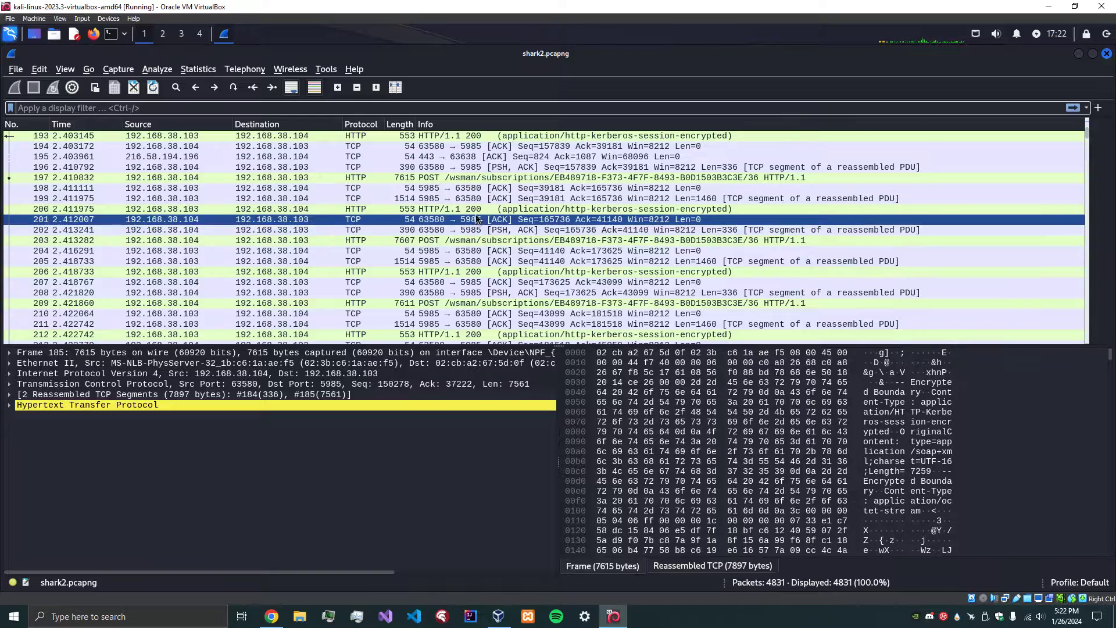
Look further through the packet list for unusual traffic, checking the contents of HTTP response packets 426 and 660.
scroll(476, 219, down, 8)
scroll(476, 219, down, 13)
scroll(475, 218, down, 19)
scroll(475, 218, down, 13)
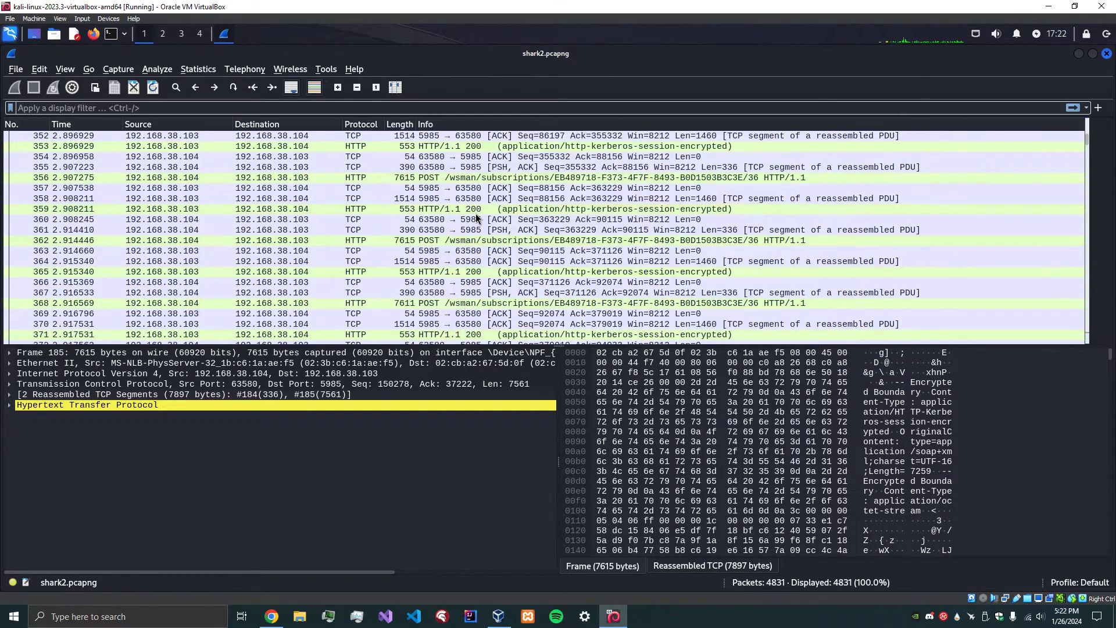
scroll(476, 219, down, 16)
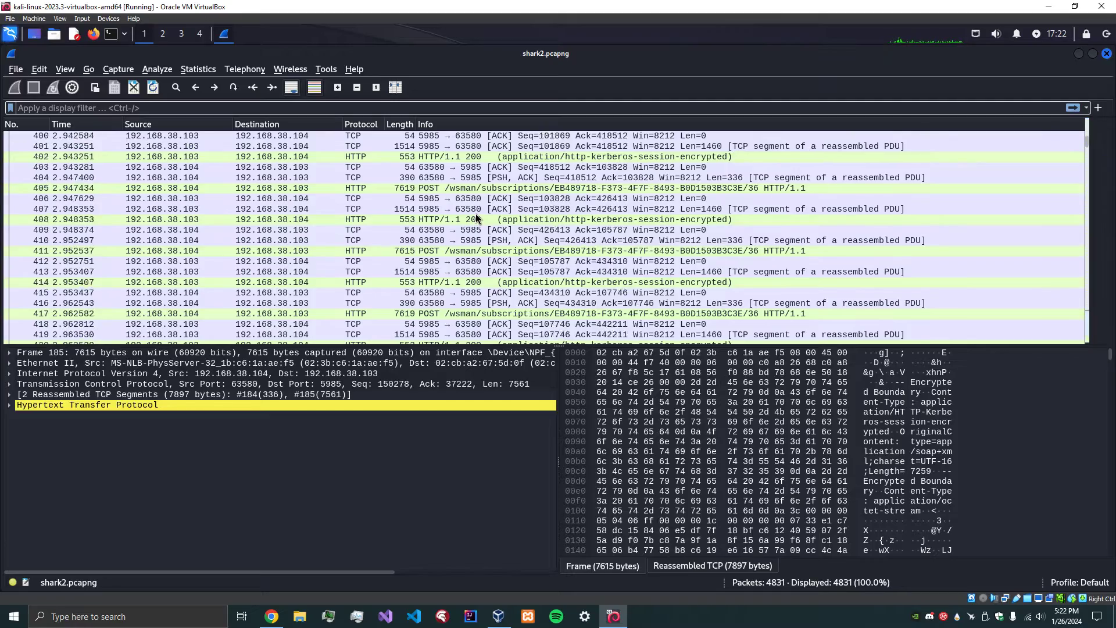
scroll(475, 219, down, 5)
click(473, 251)
scroll(473, 251, down, 4)
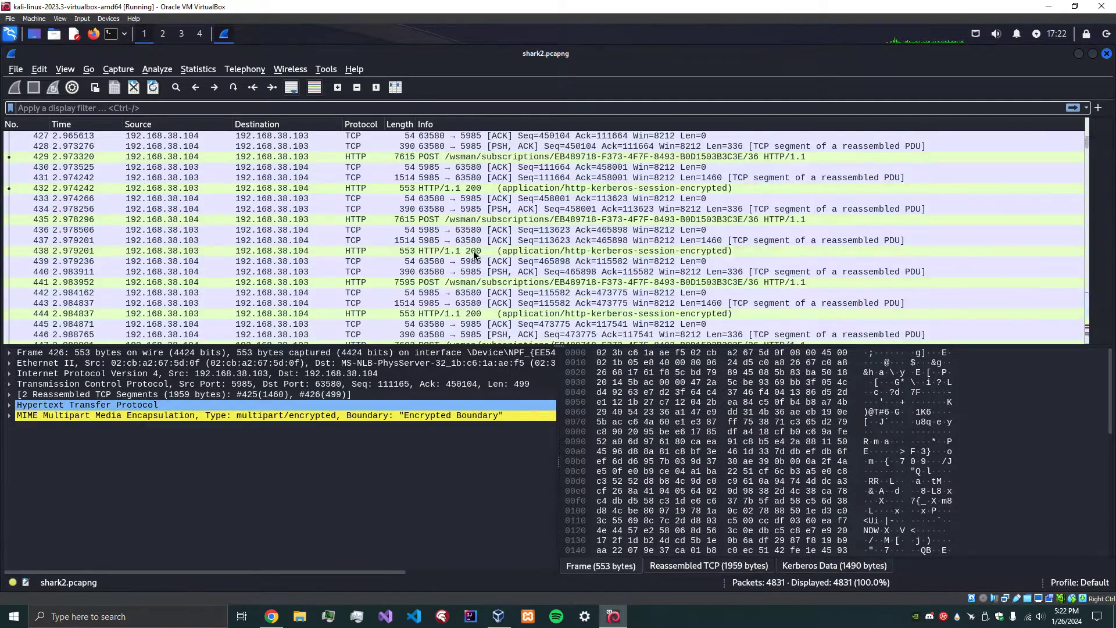
scroll(479, 254, down, 1)
click(479, 254)
scroll(480, 254, down, 13)
scroll(478, 254, down, 15)
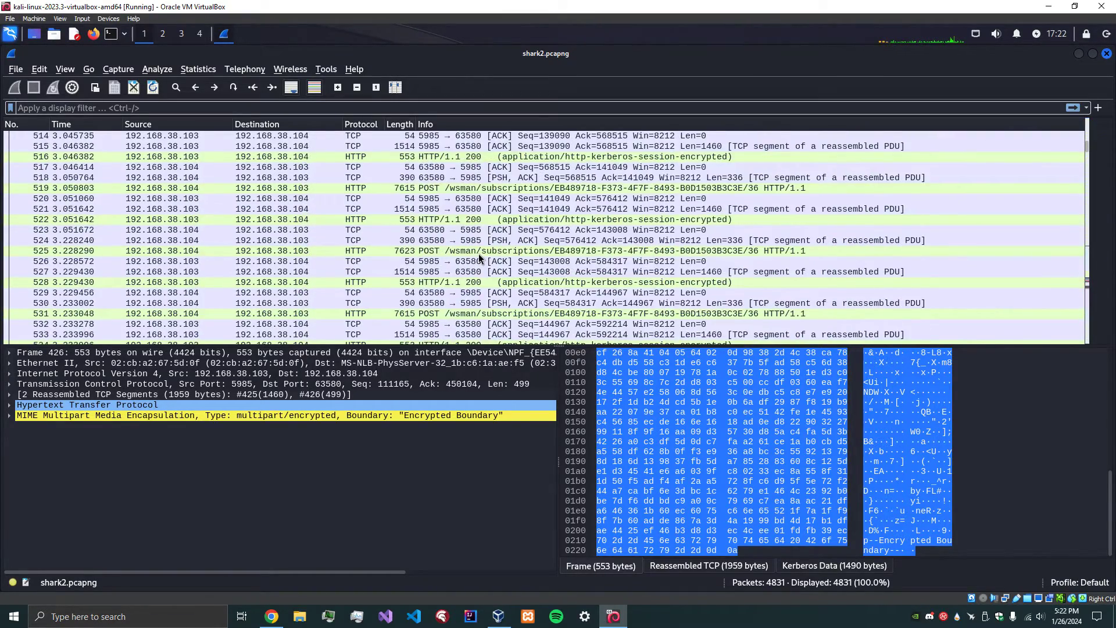
scroll(479, 253, down, 15)
scroll(479, 253, down, 16)
scroll(479, 253, down, 15)
click(486, 252)
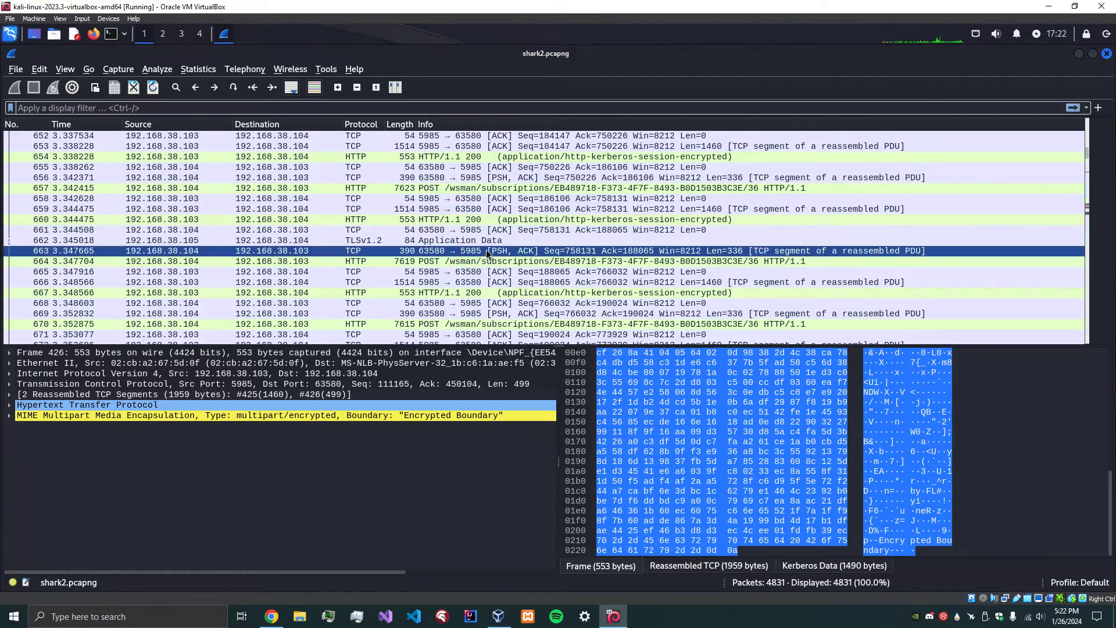
click(487, 222)
scroll(488, 227, down, 8)
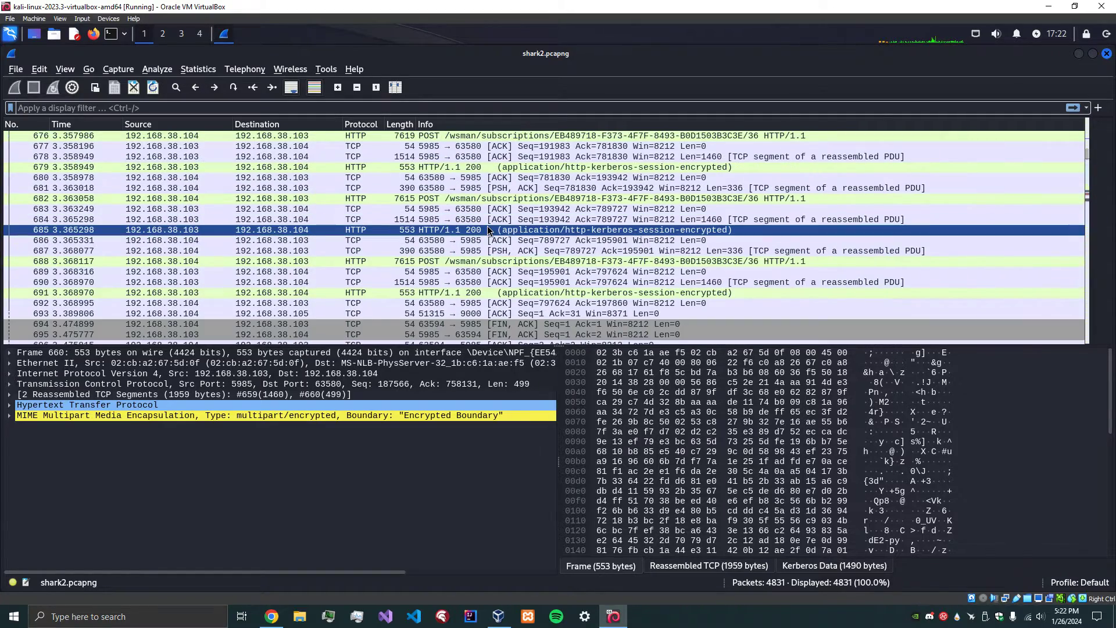
scroll(488, 230, down, 11)
scroll(488, 231, down, 8)
Follow the HTTP stream of the GET /flag request in packet 739, inspect the returned picoCTF string and close the stream window.
click(488, 200)
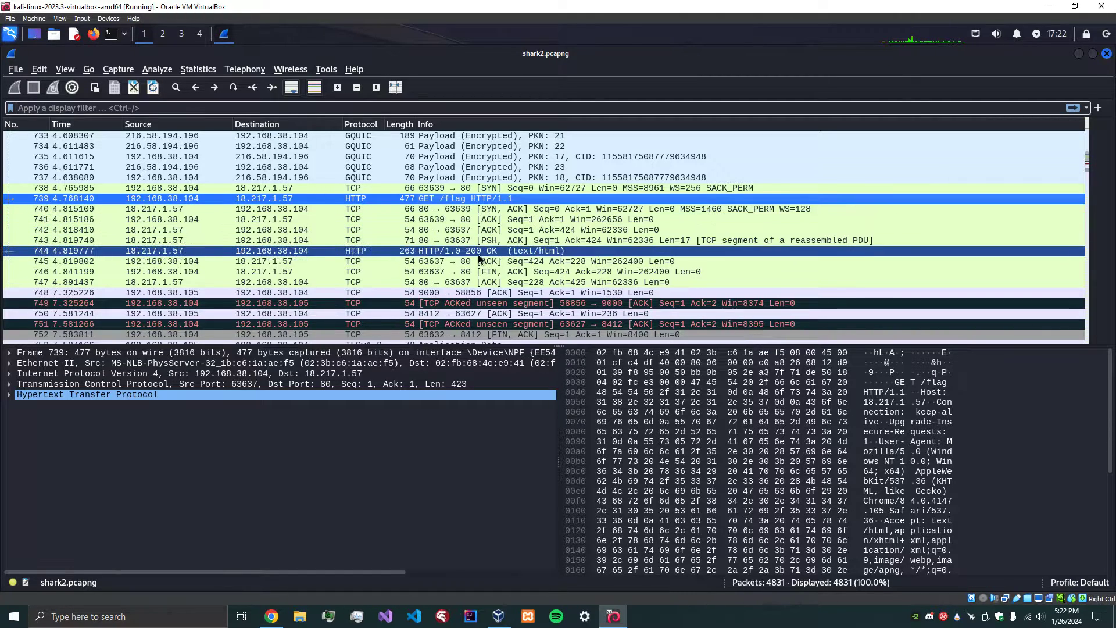
right_click(479, 202)
mouse_move(598, 380)
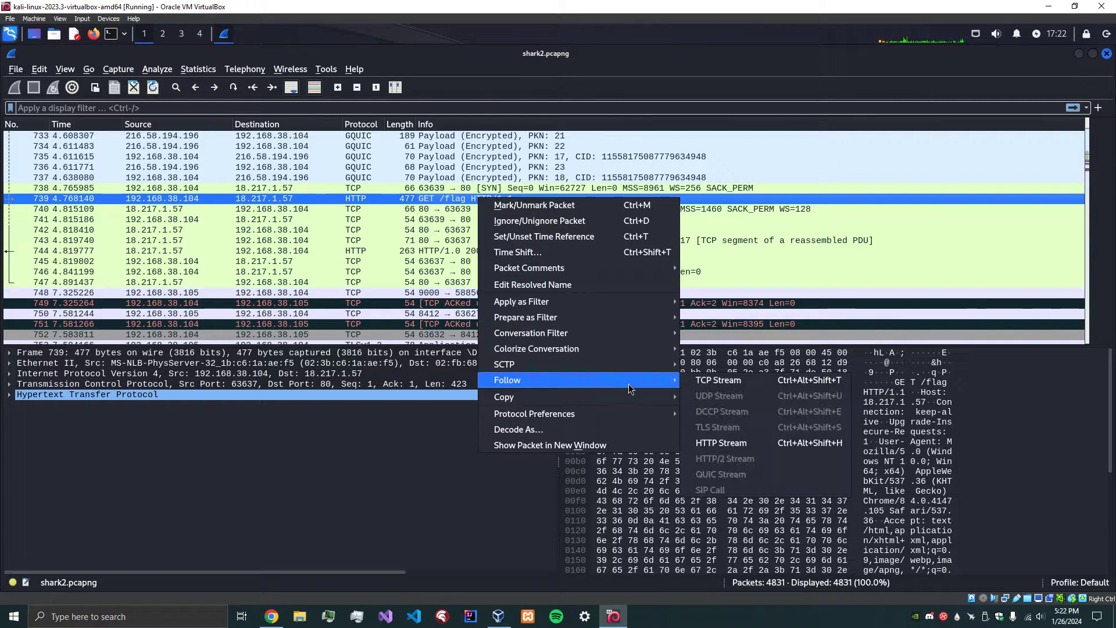
click(755, 442)
drag(628, 233, 246, 235)
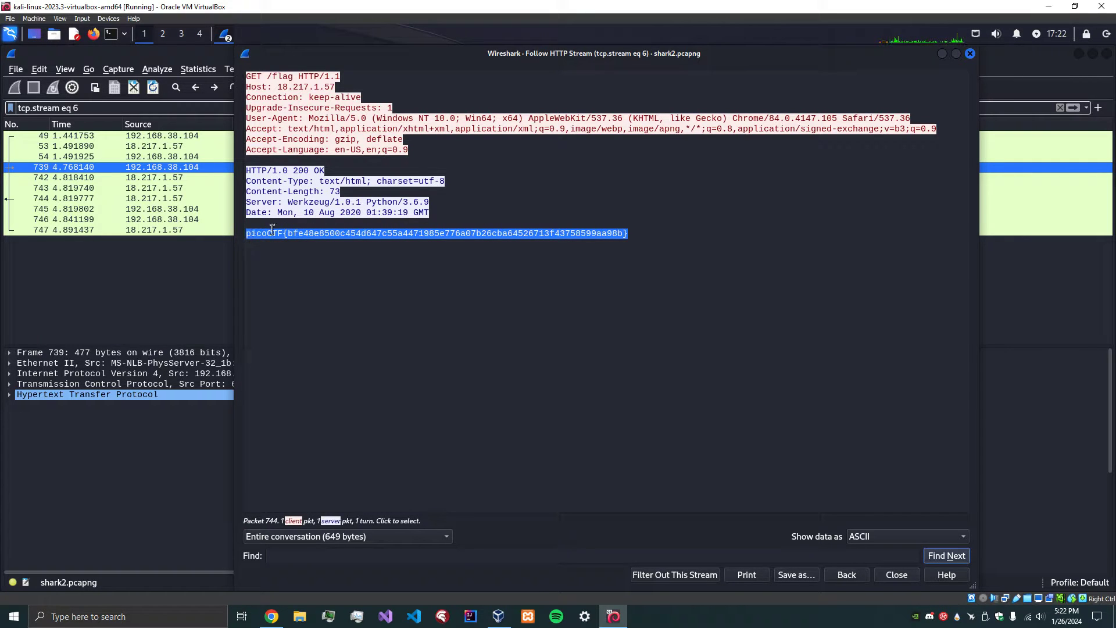
click(596, 239)
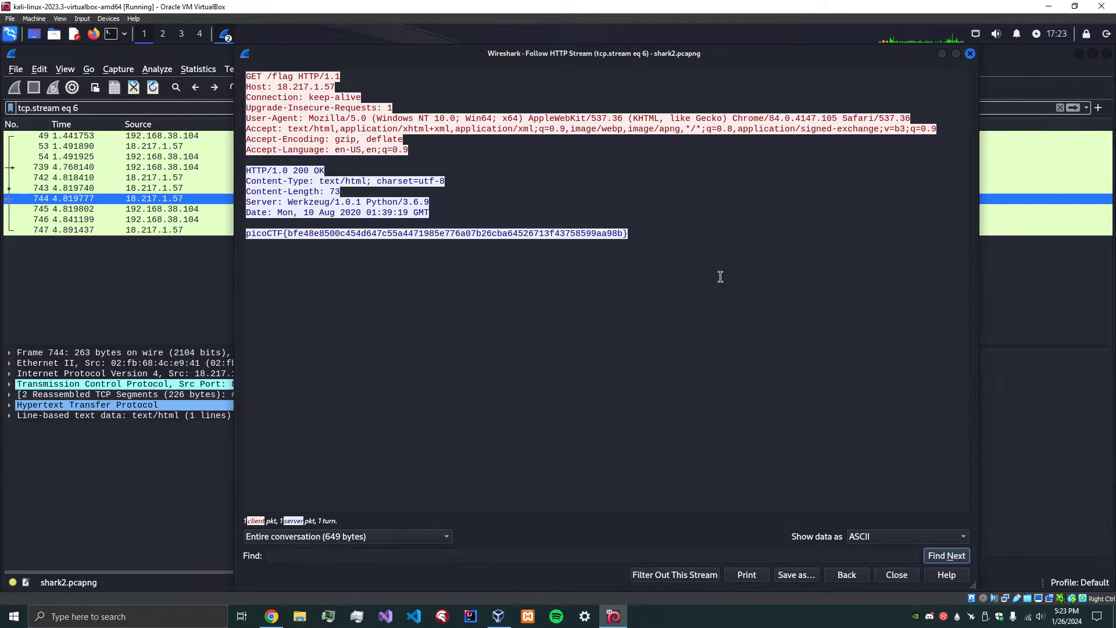
click(895, 574)
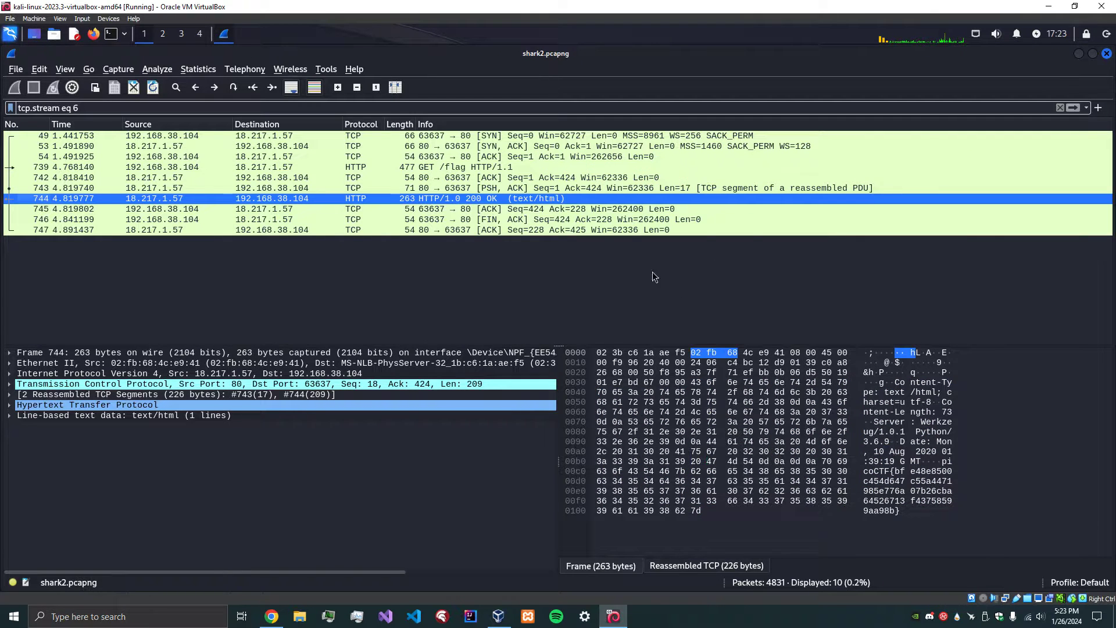
Replace the stream display filter with http to list all HTTP packets.
click(1059, 108)
text(http)
key(Return)
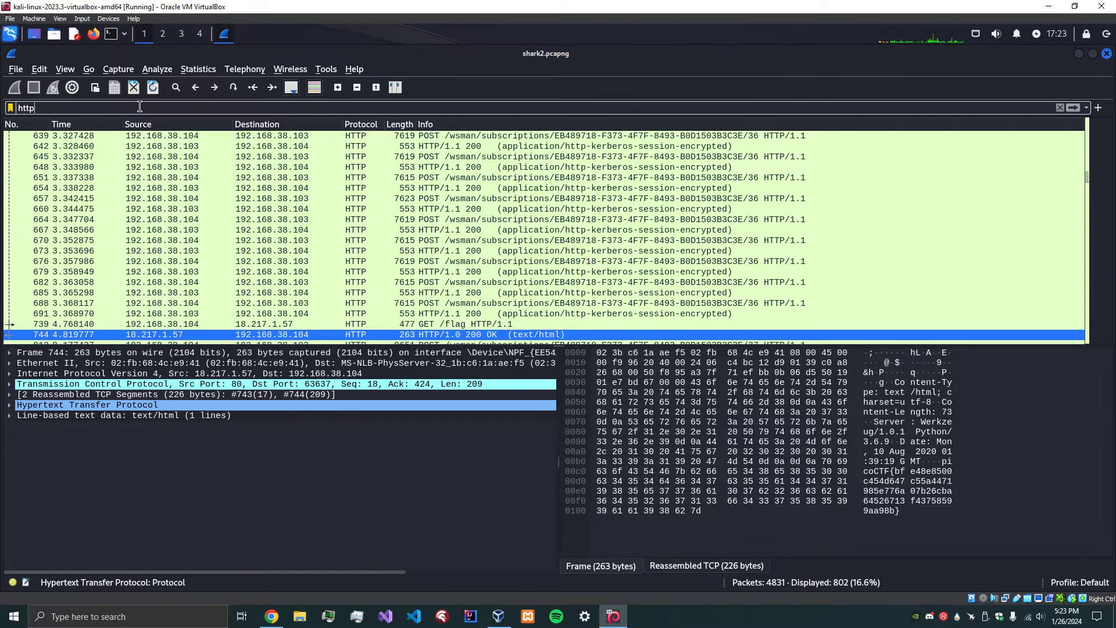
Search the filtered packet list for the string "200 ok".
key(ctrl+f)
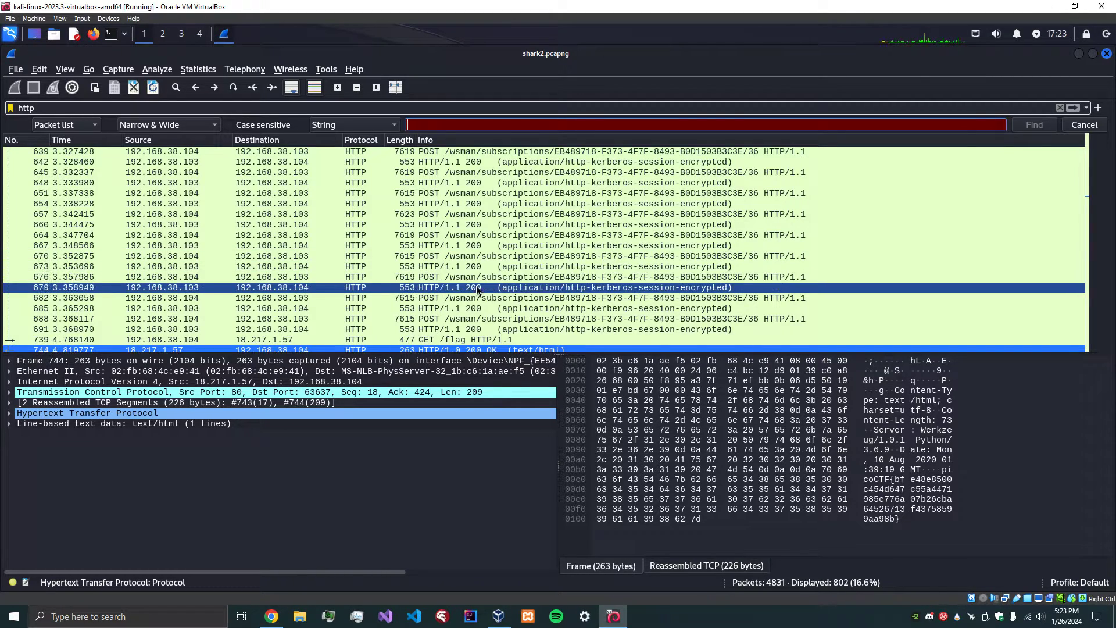
scroll(476, 289, down, 1)
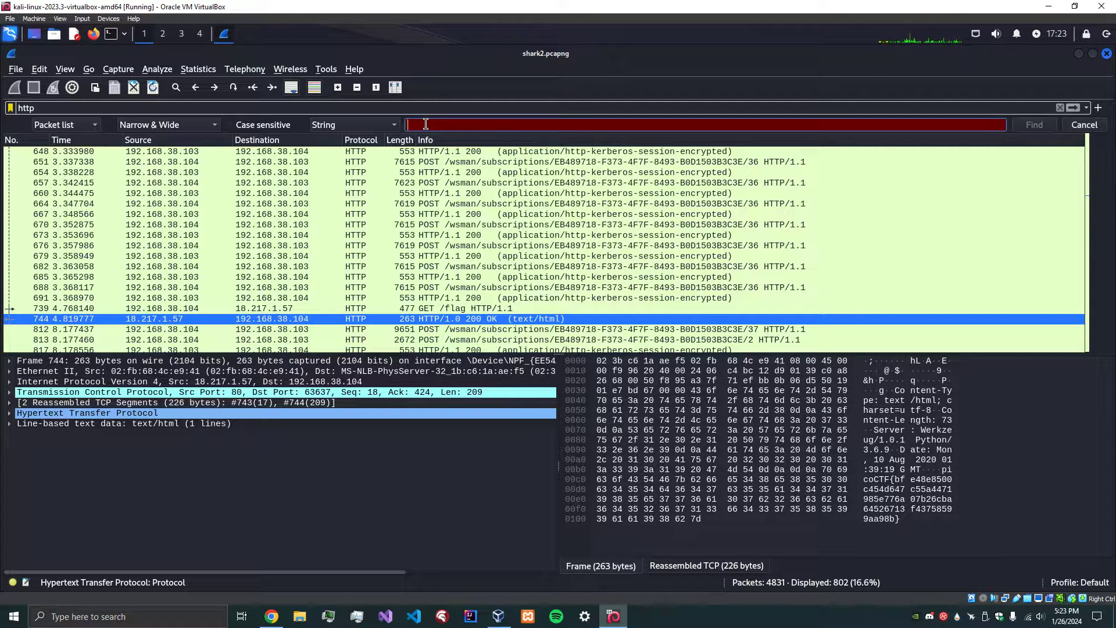
text(200 ok)
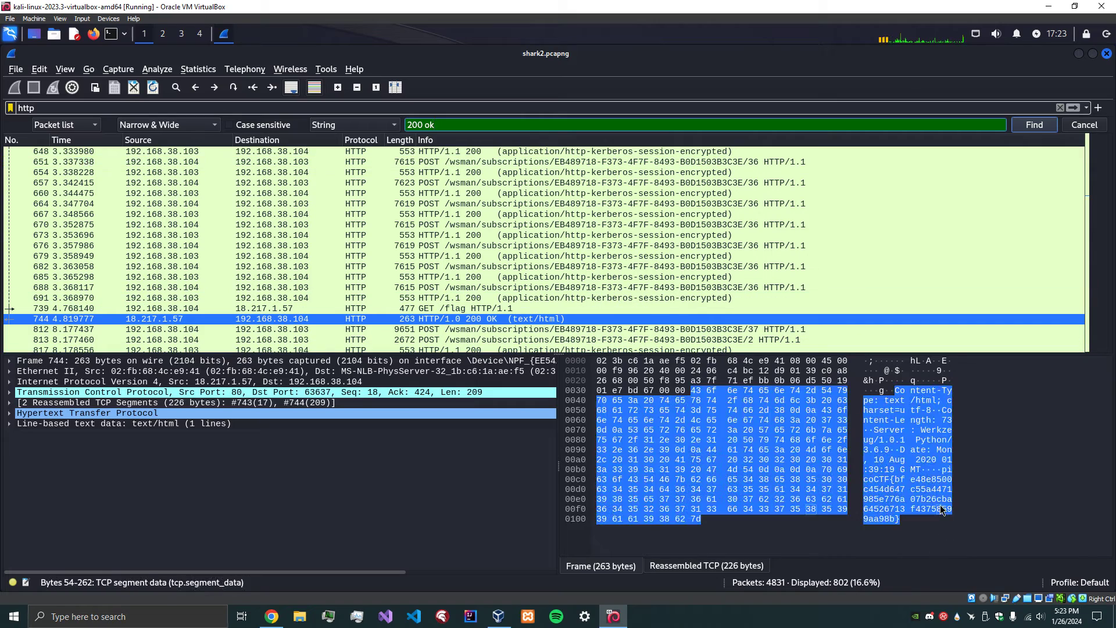
key(Return)
Go through the successive "200 ok" matches and compare the picoCTF strings in the responses from 18.217.1.57.
key(Return)
key(Return)
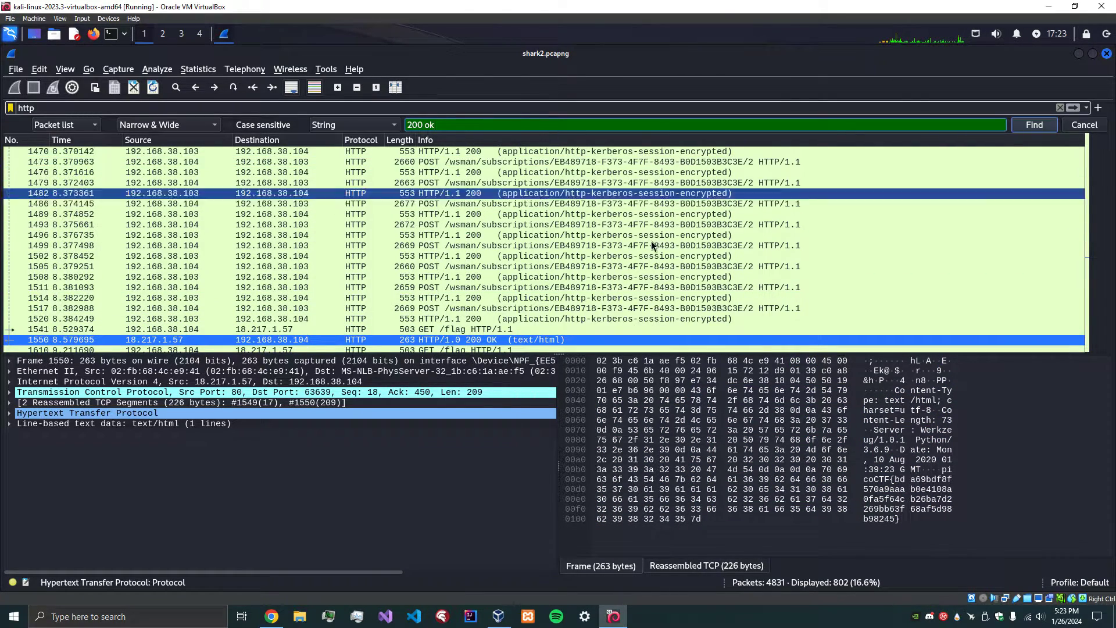
key(Return)
key(Return)
key(Return)
key(Return)
key(Return)
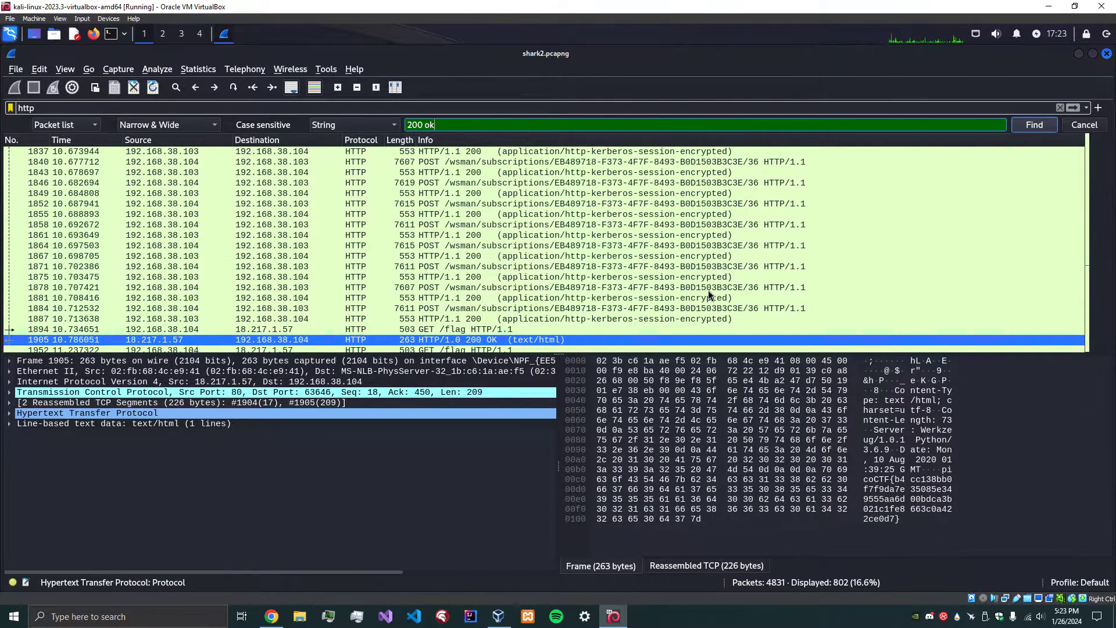
key(Return)
key(Return)
key(Return)
key(Return)
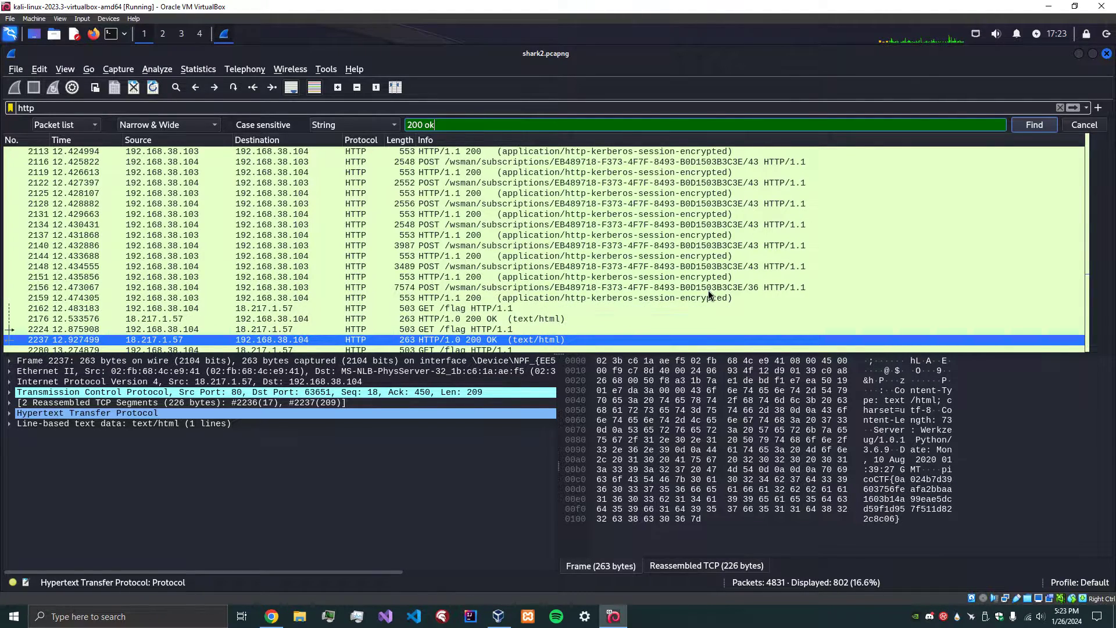
key(Return)
key(Return)
key(Return)
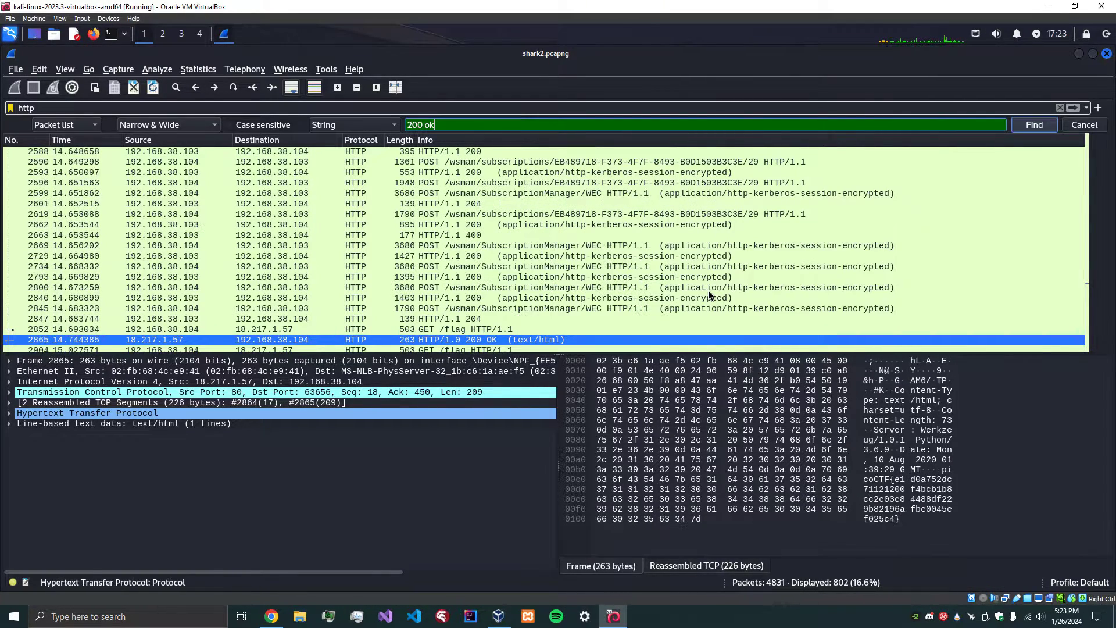
Keep stepping through the "200 ok" matches to check each response's picoCTF string up to packet 3345, and select the GET /flag request in packet 3320.
key(Return)
key(Return)
key(Return)
key(Return)
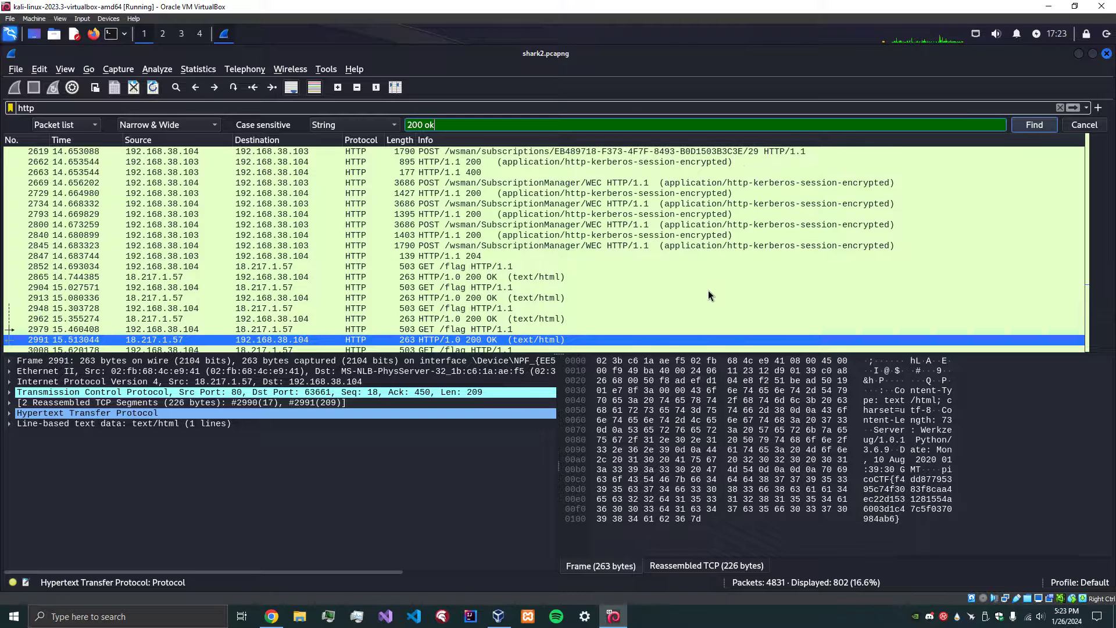
key(Return)
key(Return)
key(Return)
key(Return)
key(Return)
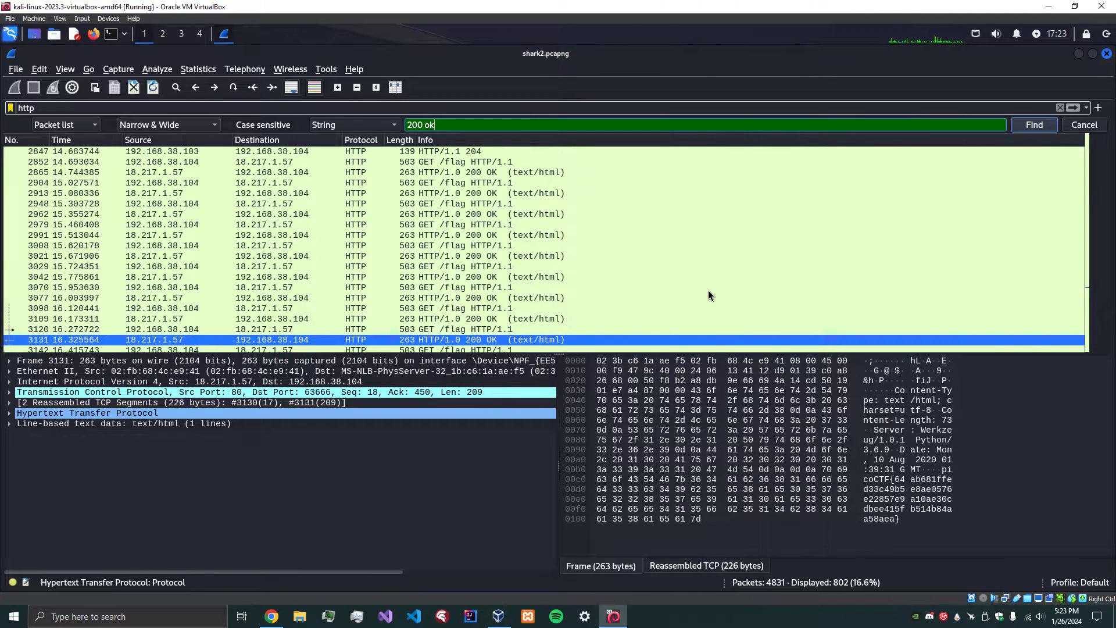
key(Return)
key(Return)
key(Return)
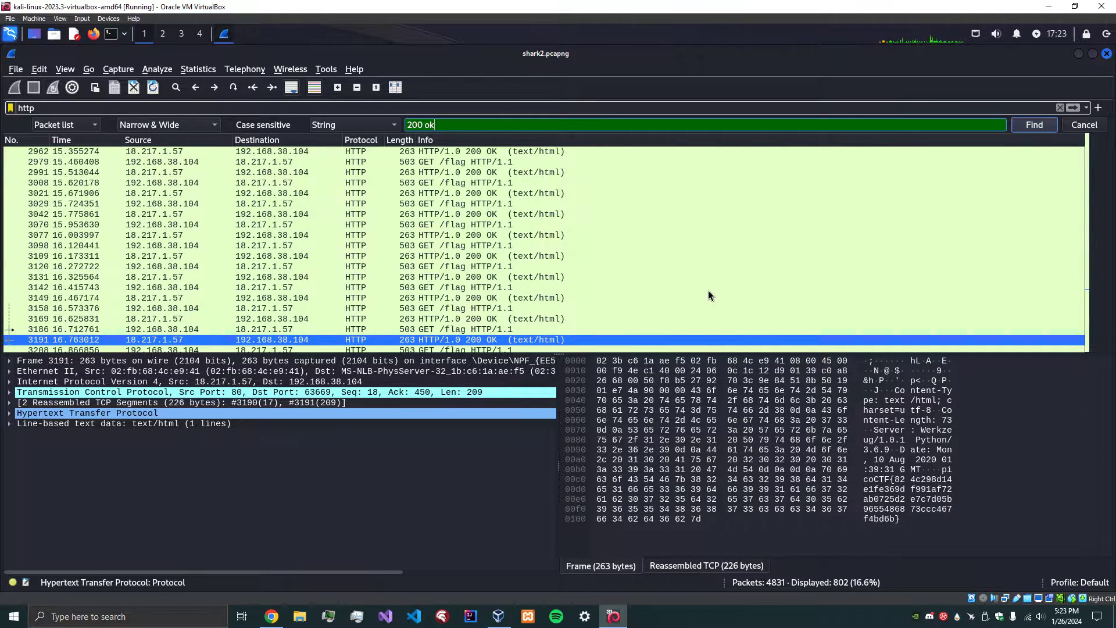
key(Return)
key(Return)
key(Return)
key(Return)
key(Return)
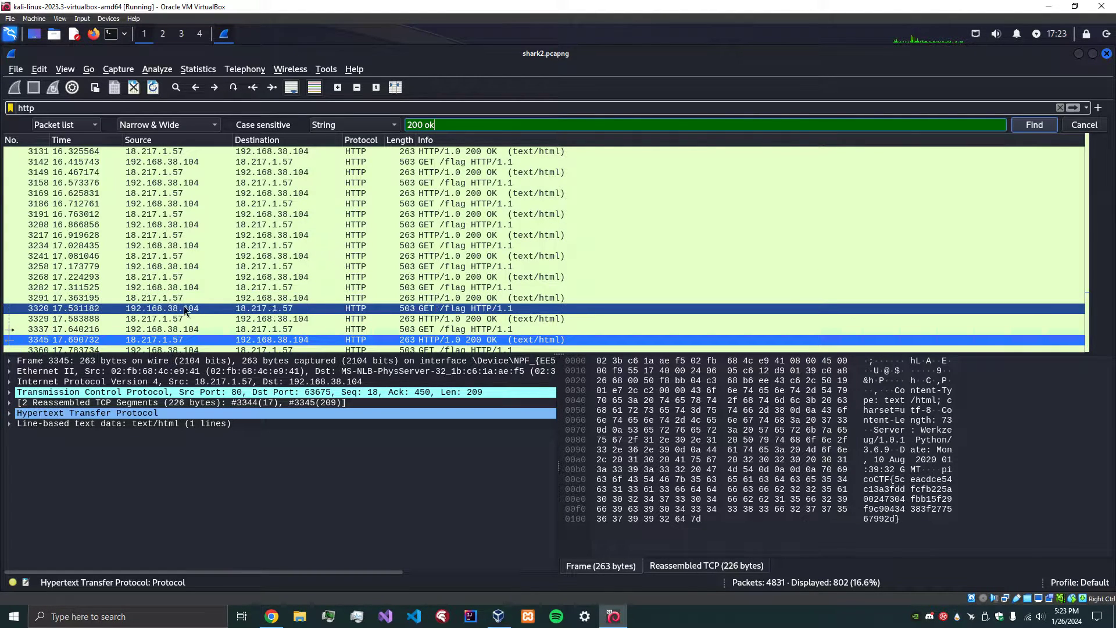
click(254, 314)
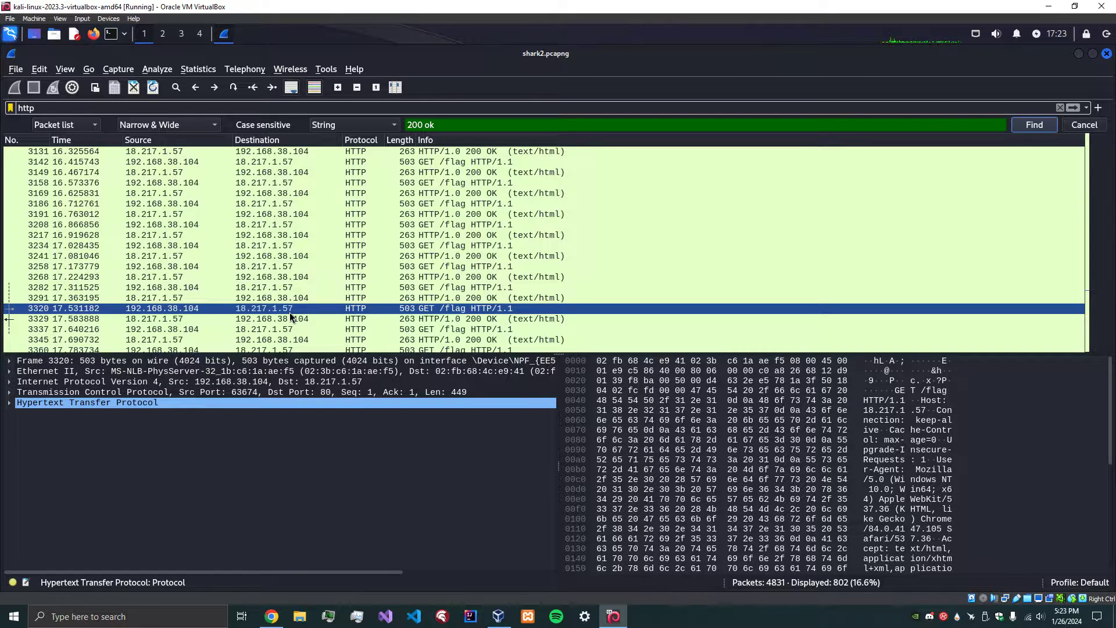
Open the capture's conversation statistics and show the IPv4 conversations.
click(197, 70)
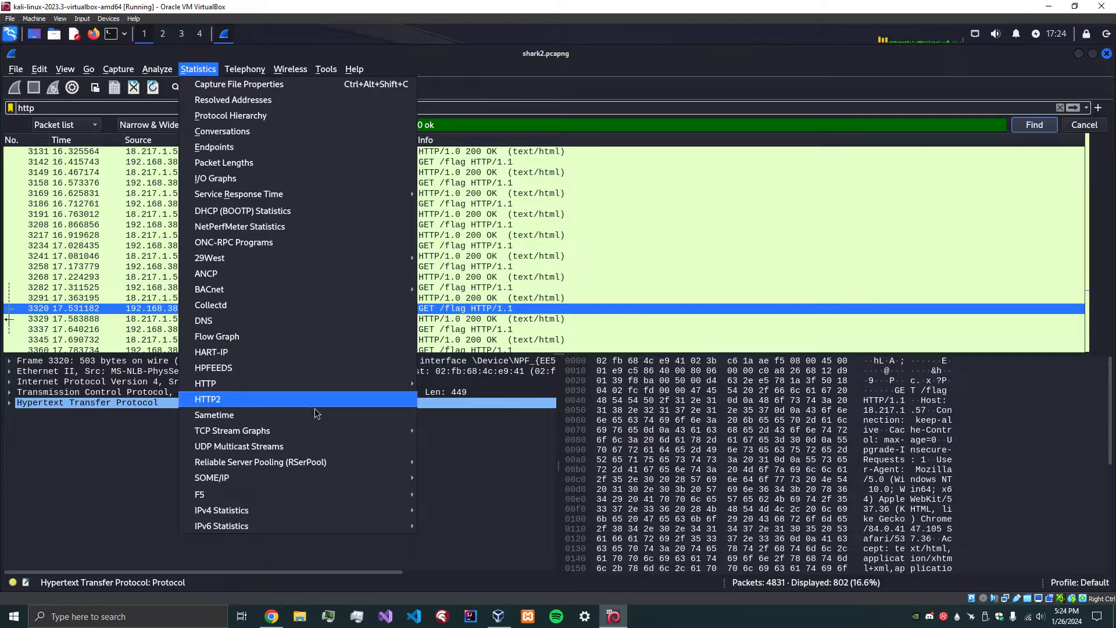
click(291, 127)
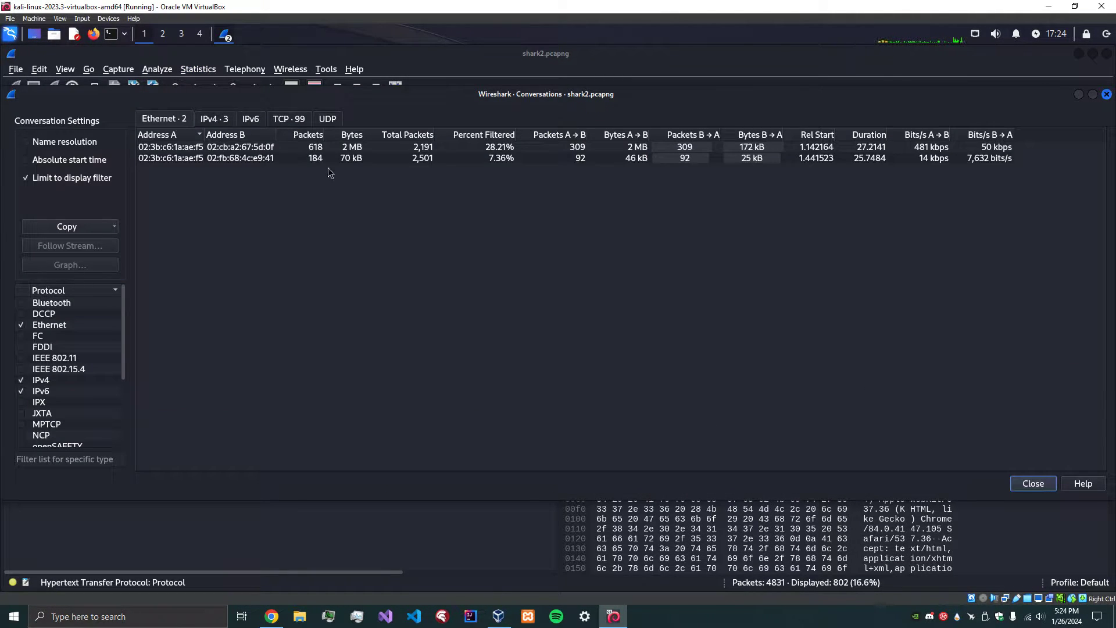
click(222, 120)
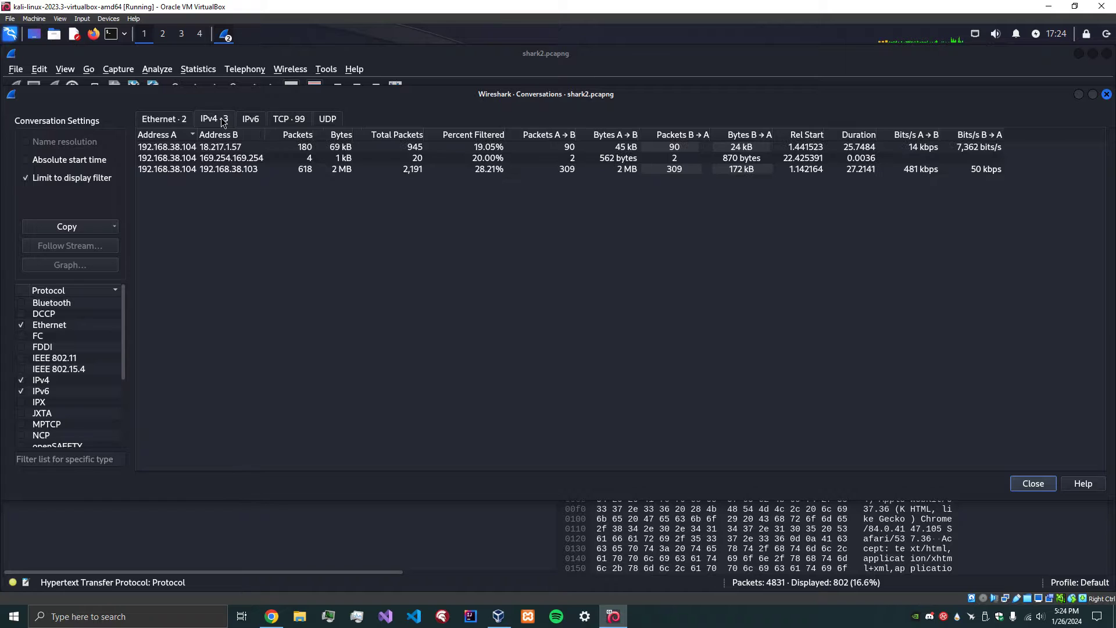
Apply the conversation between 192.168.38.104 and 18.217.1.57 as a display filter in both directions (A ↔ B) and close the conversations window.
click(233, 150)
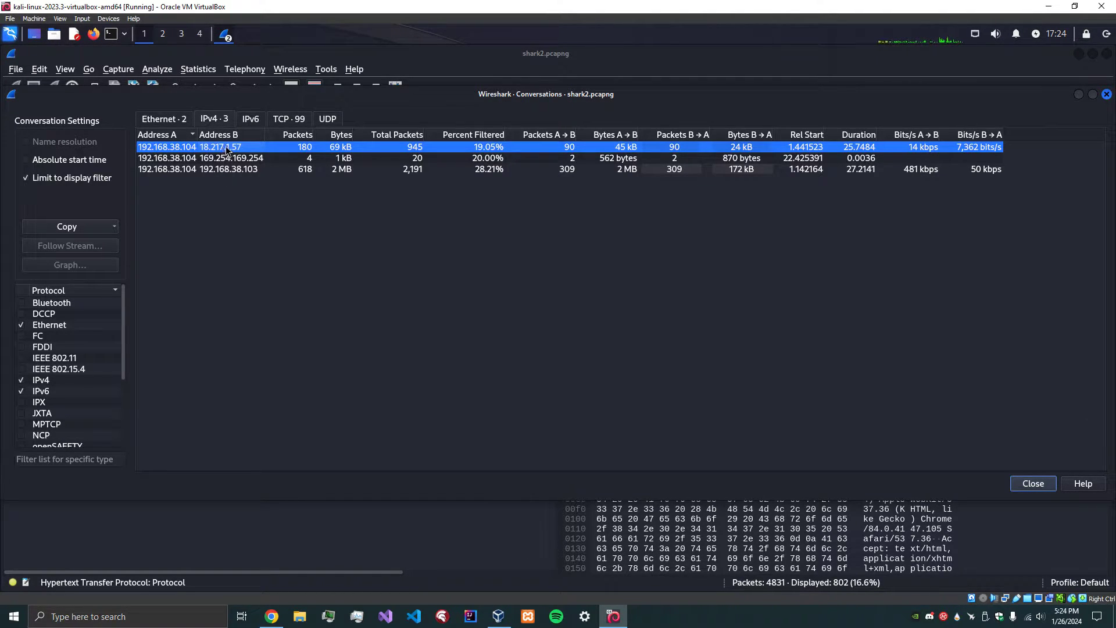
right_click(265, 149)
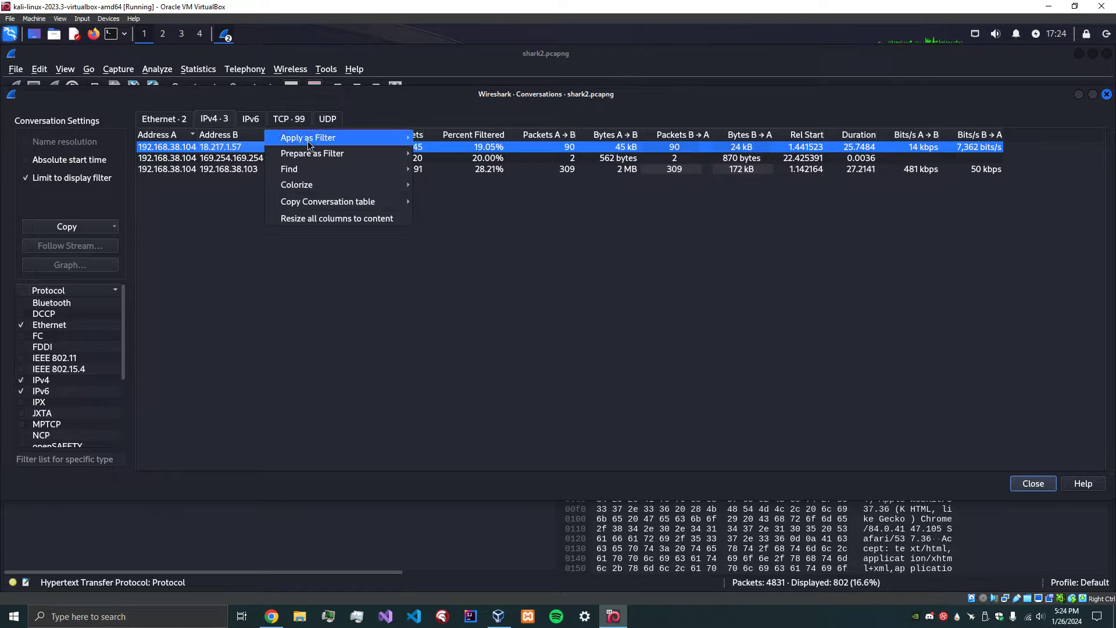
mouse_move(298, 142)
mouse_move(453, 146)
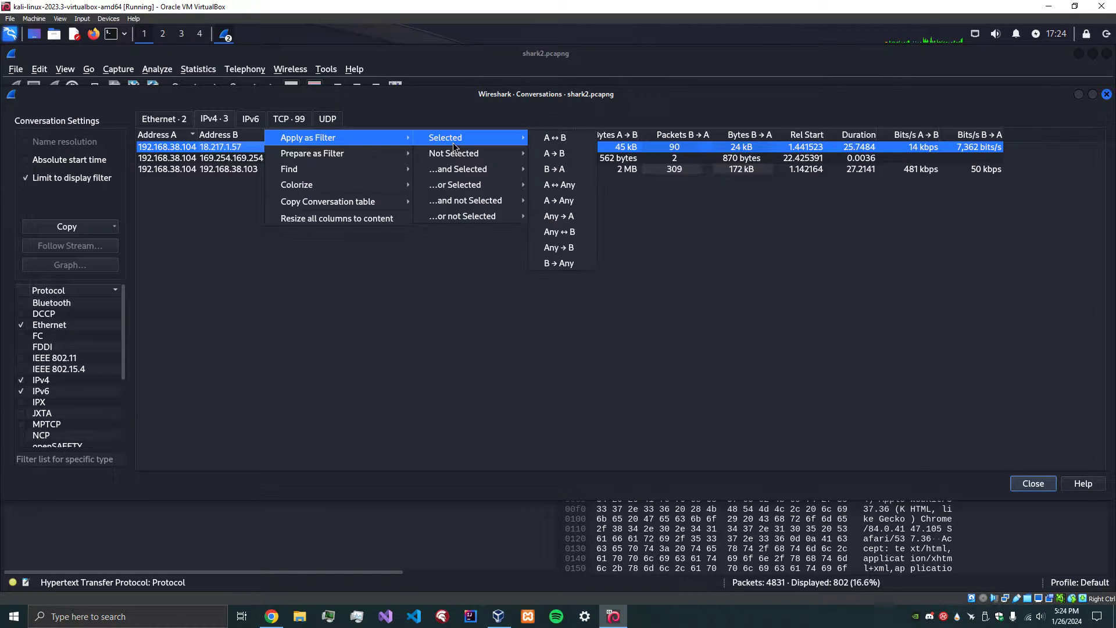
click(554, 138)
click(1014, 484)
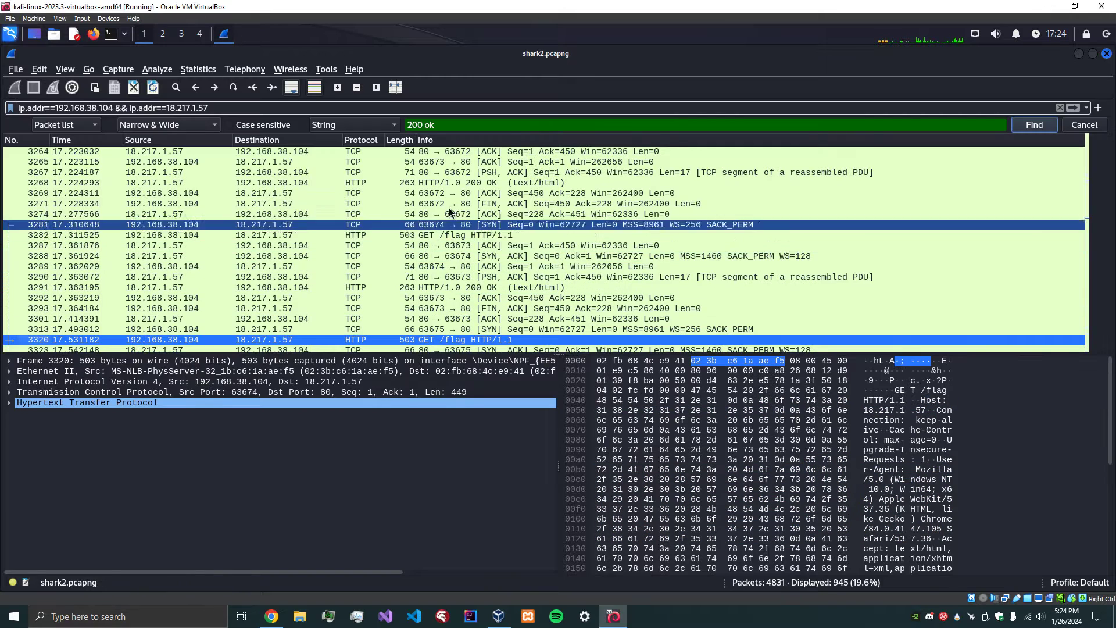
Examine the TCP and HTTP packets exchanged with 18.217.1.57 from packet 3208 on, including the bytes of the GET /flag request in packet 3234.
scroll(437, 205, up, 9)
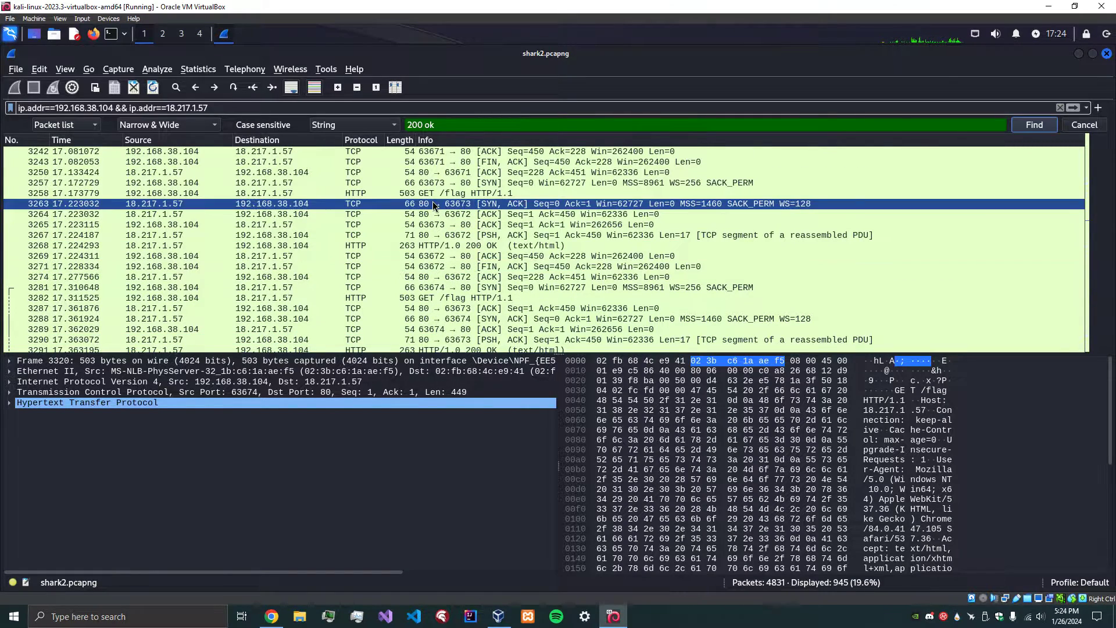
click(400, 175)
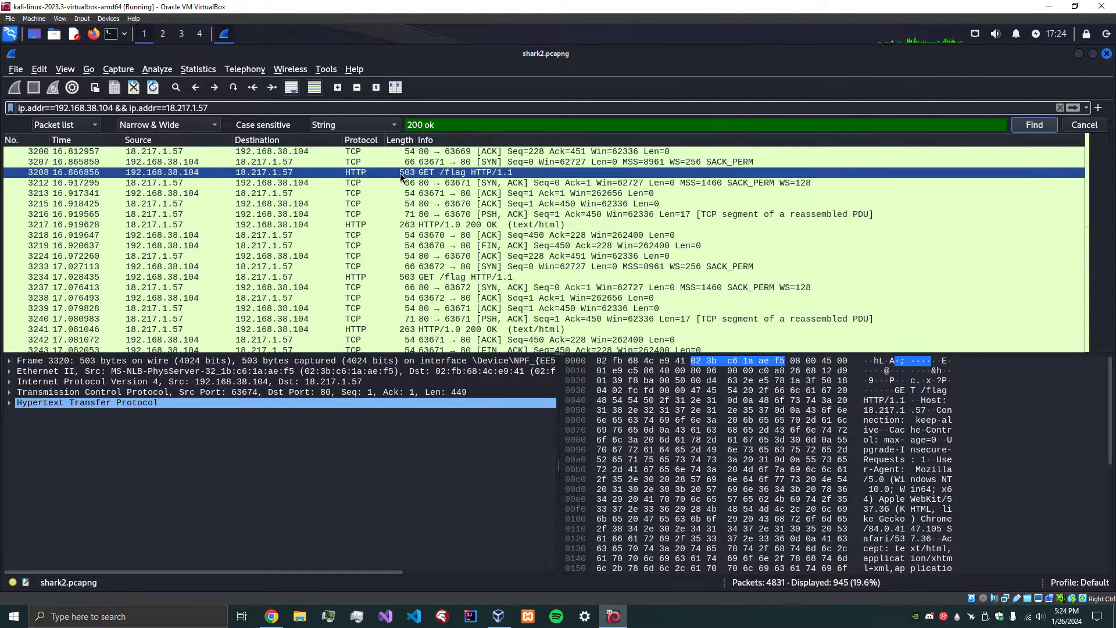
key(Down)
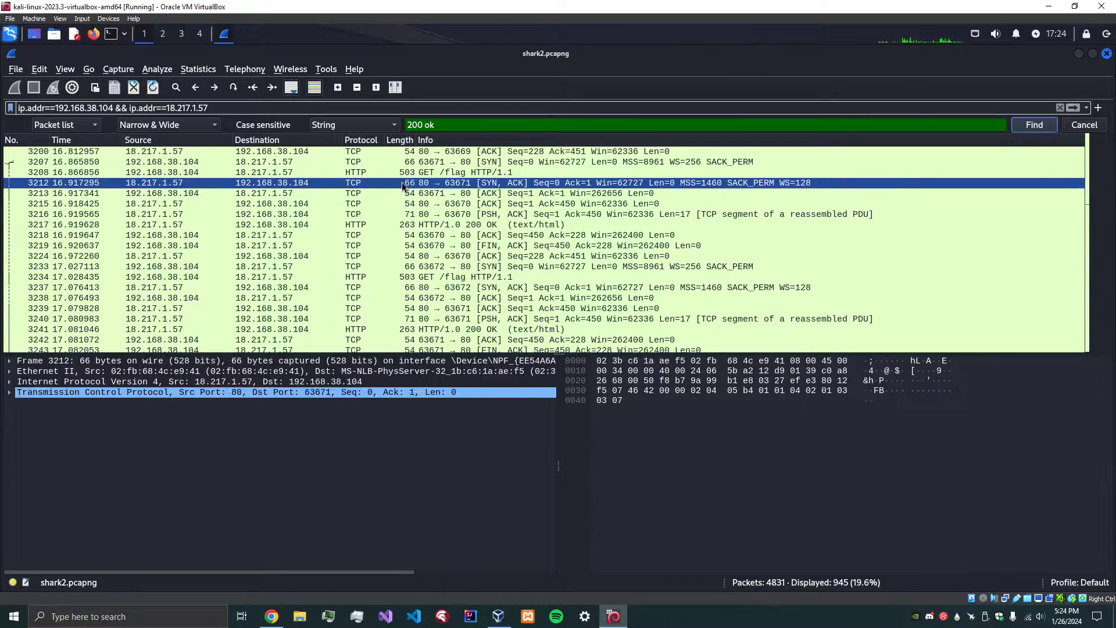
key(Down)
key(Down)
key(Down)
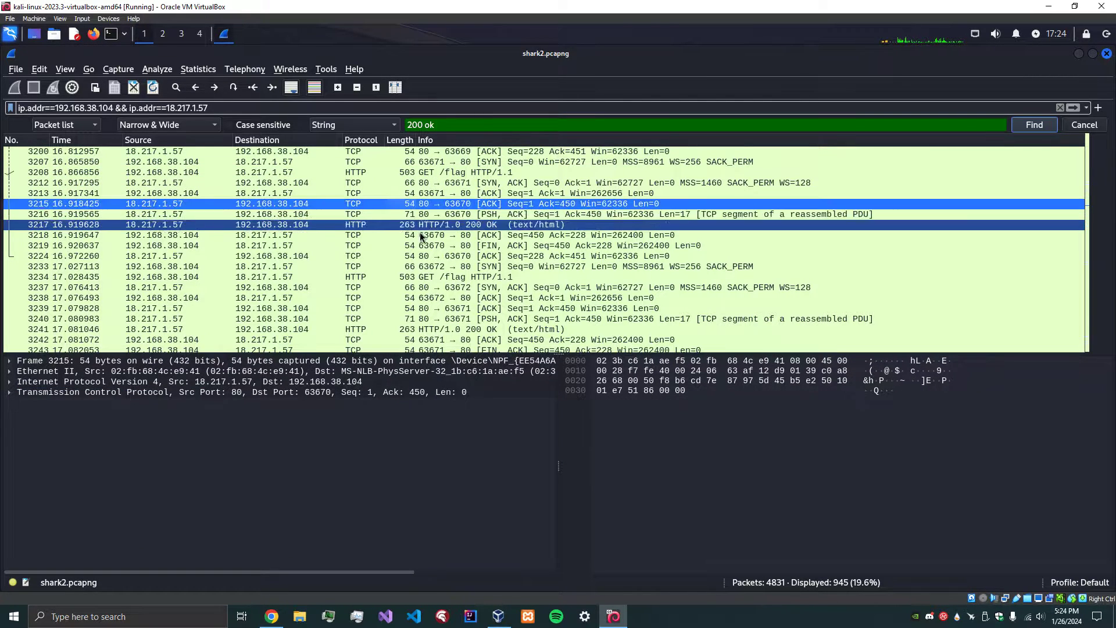
click(420, 238)
click(455, 279)
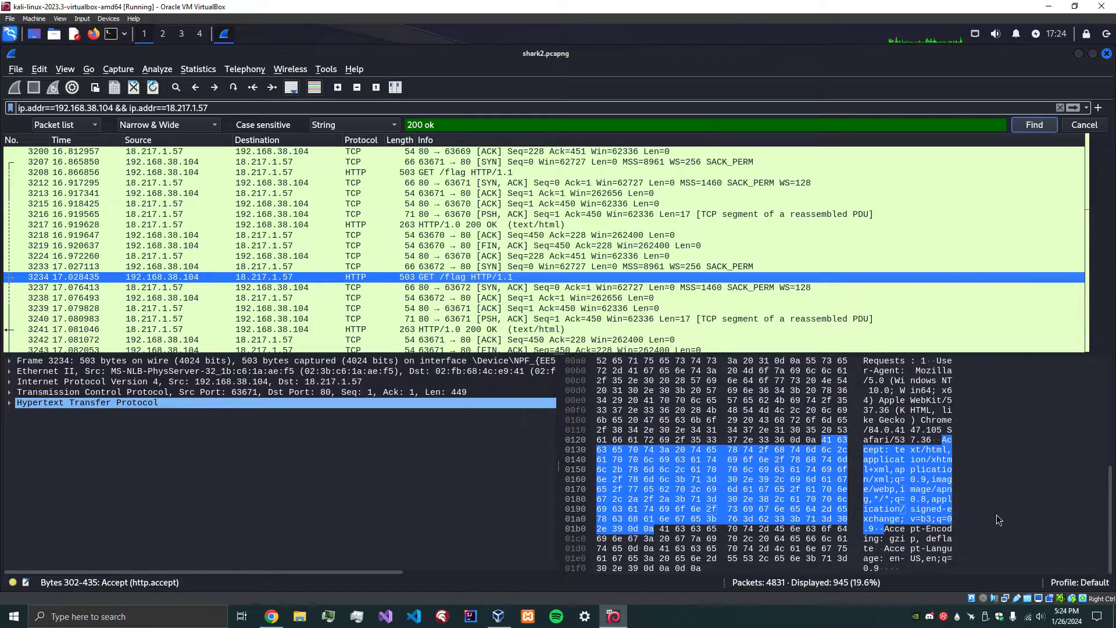
scroll(996, 515, down, 1)
scroll(490, 269, down, 6)
scroll(490, 269, up, 8)
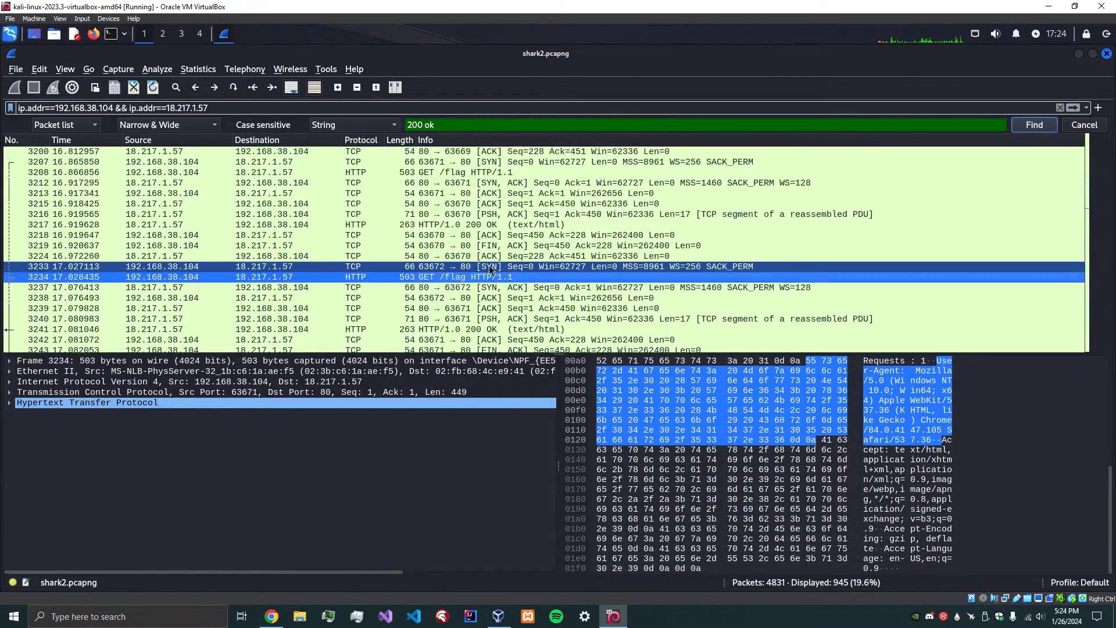
Inspect the DNS responses for reddshrimpandherring.com subdomains in the conversation, including packets 3152, 3143, 2445 and 2043.
scroll(488, 269, up, 3)
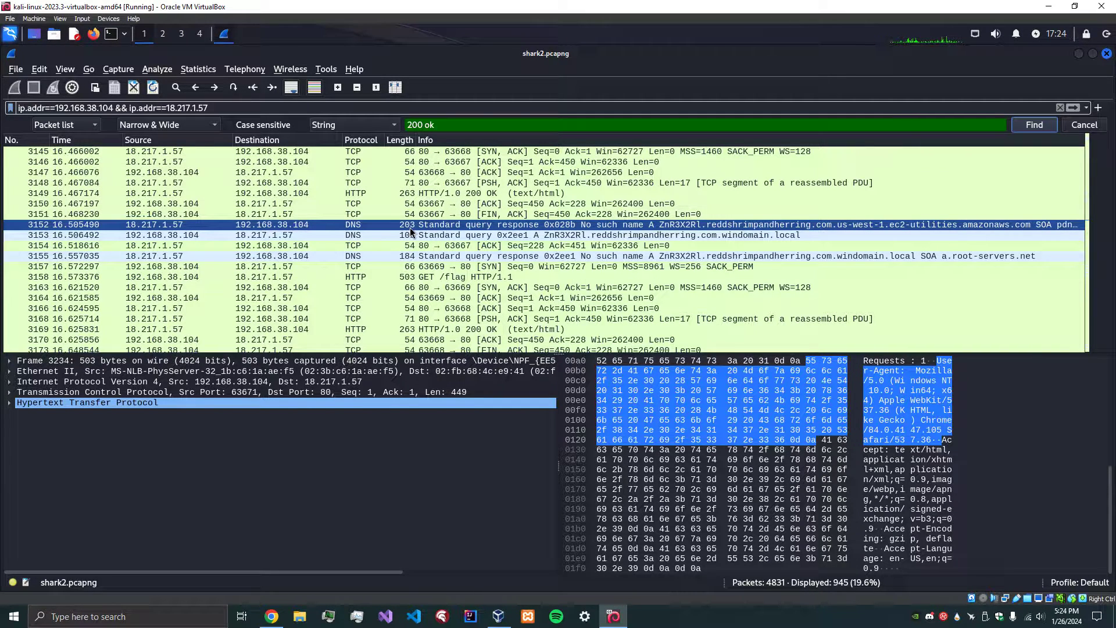
click(413, 226)
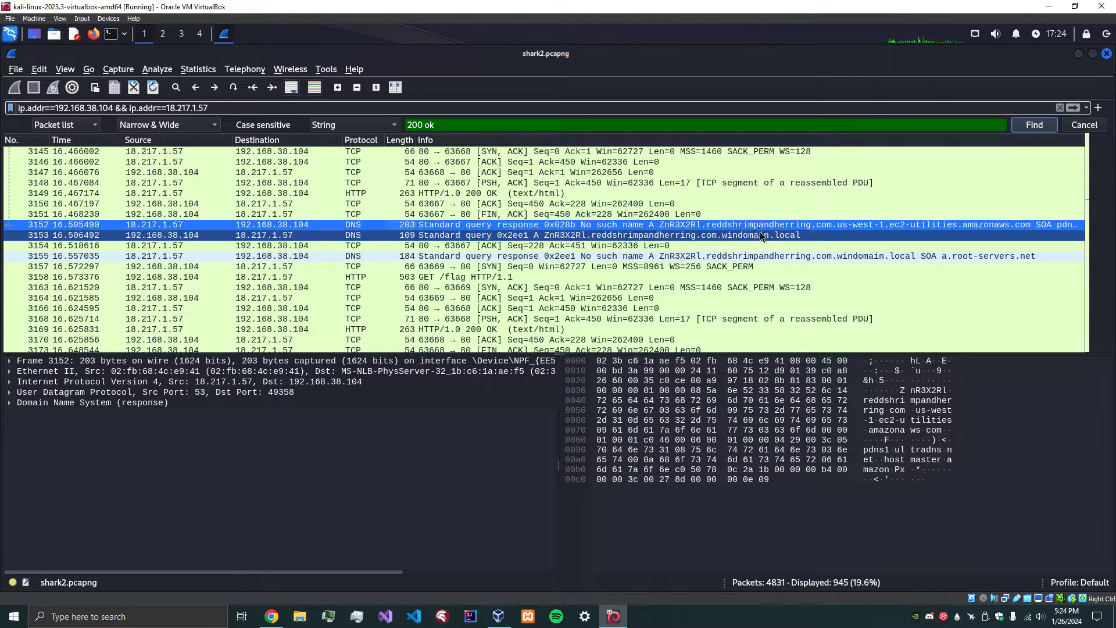
scroll(758, 231, up, 4)
click(746, 257)
scroll(746, 259, up, 15)
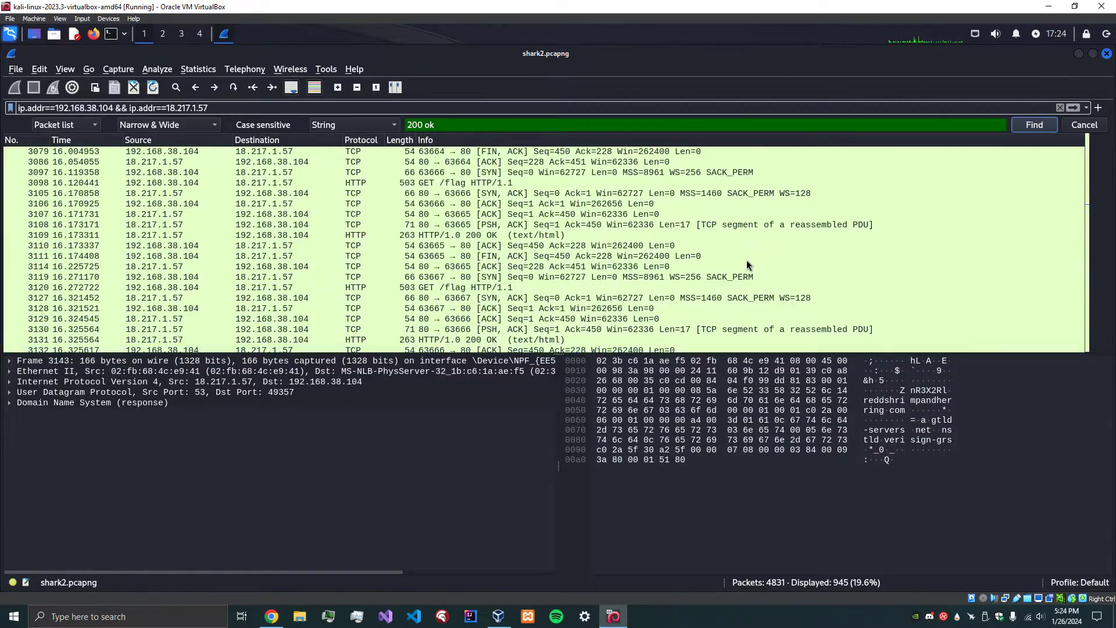
scroll(747, 255, up, 20)
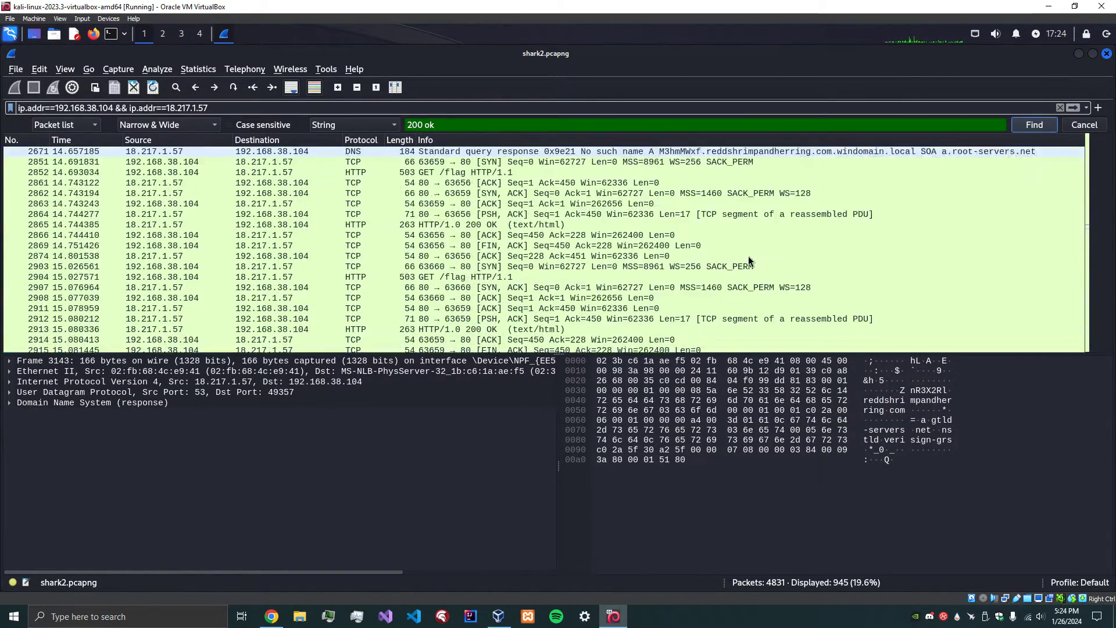
click(695, 234)
scroll(707, 242, up, 10)
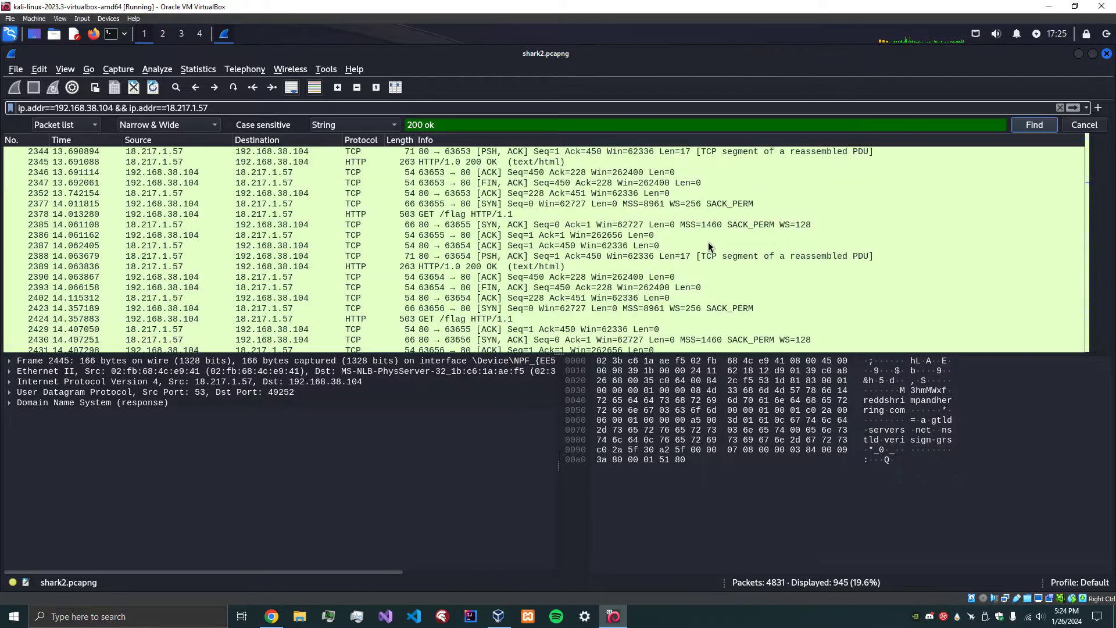
click(707, 257)
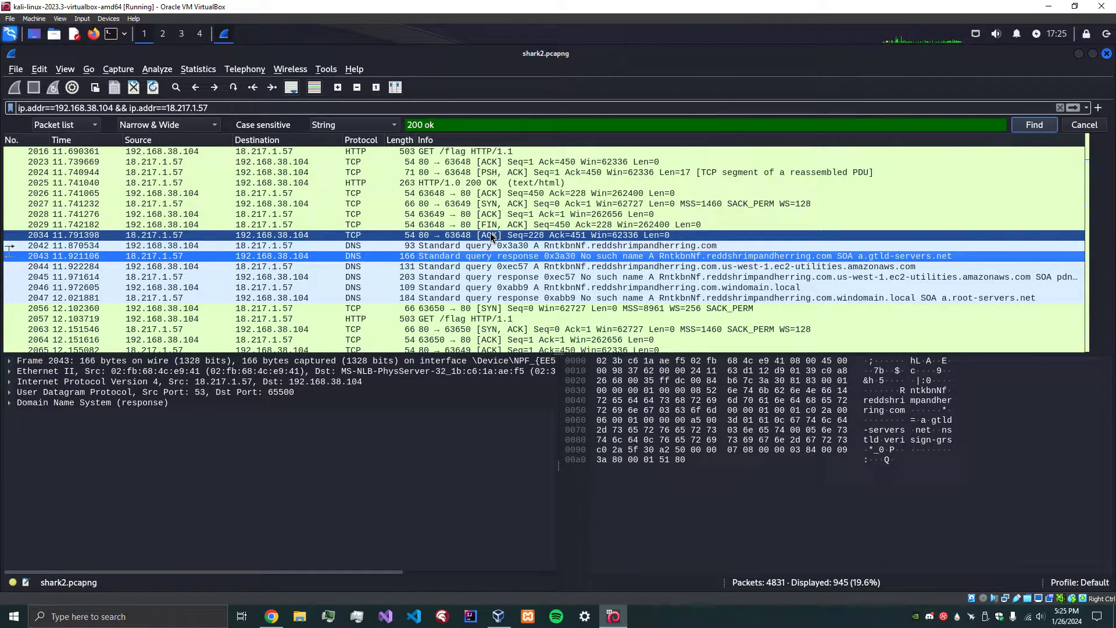
Close the packet search and extend the display filter with && dns to list only the conversation's DNS packets.
click(1085, 126)
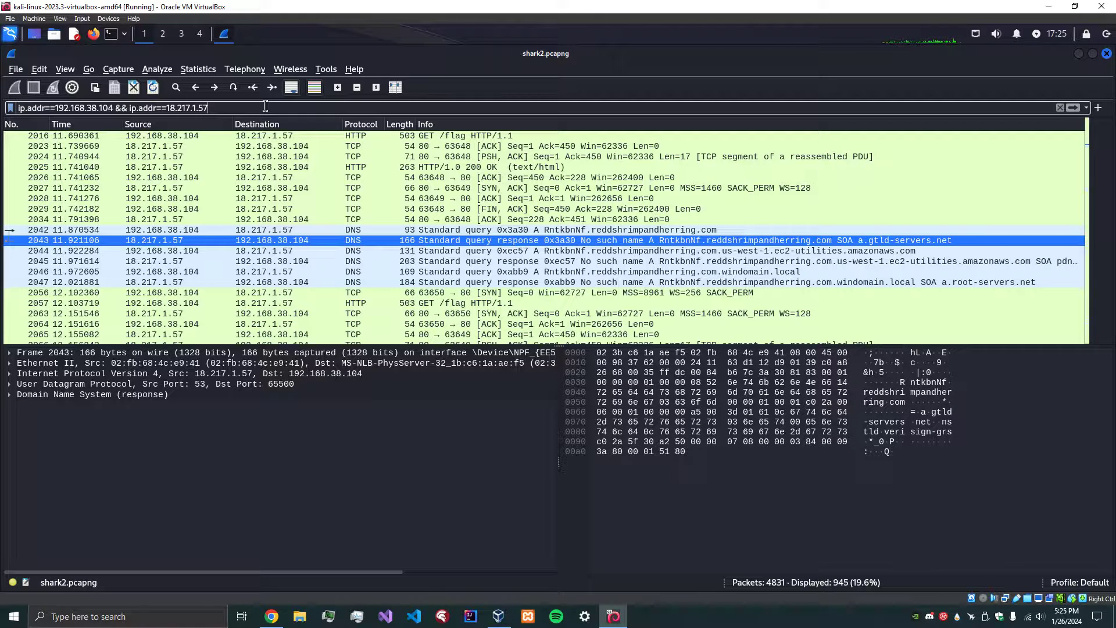
text(&& )
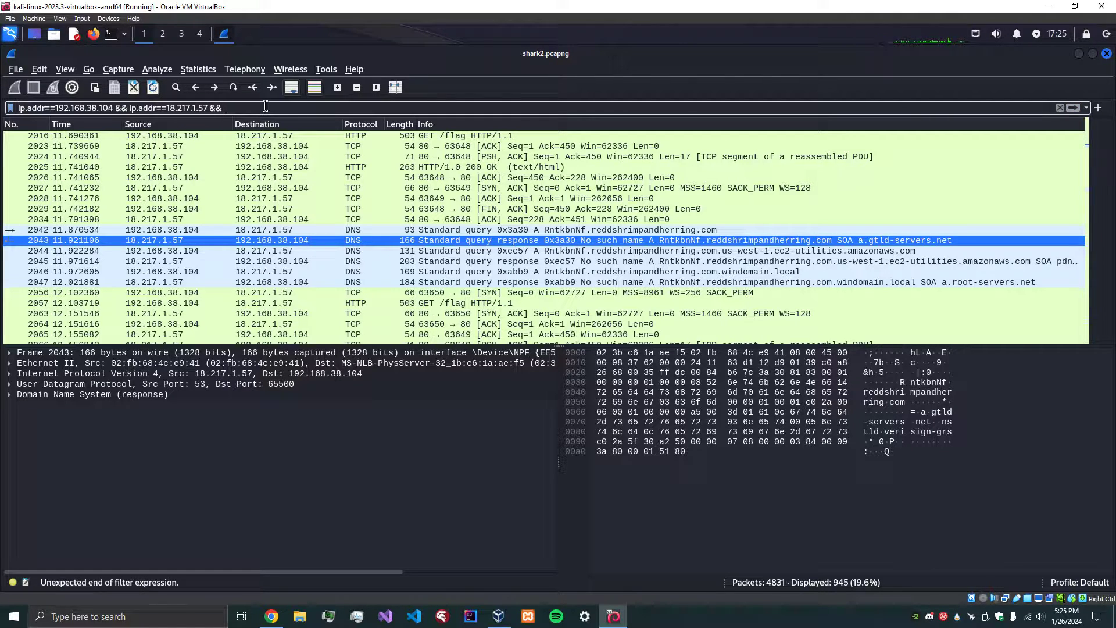
text(dns)
key(Return)
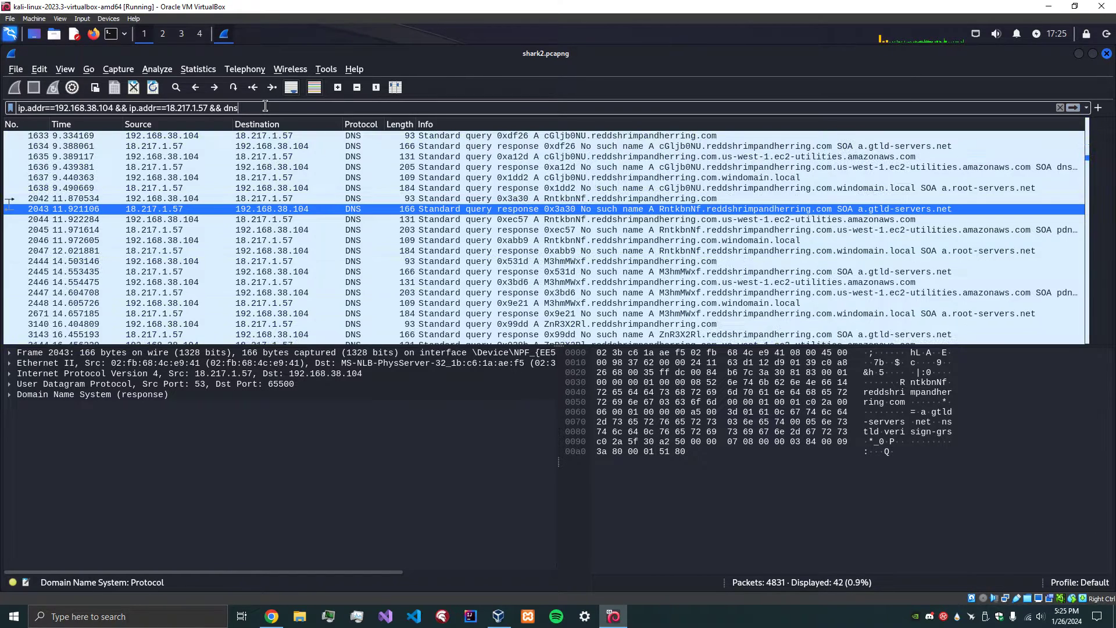
Examine the subdomain prefixes of the reddshrimpandherring.com queries from packet 1633 to the fQ== query in packet 4361.
scroll(529, 204, down, 6)
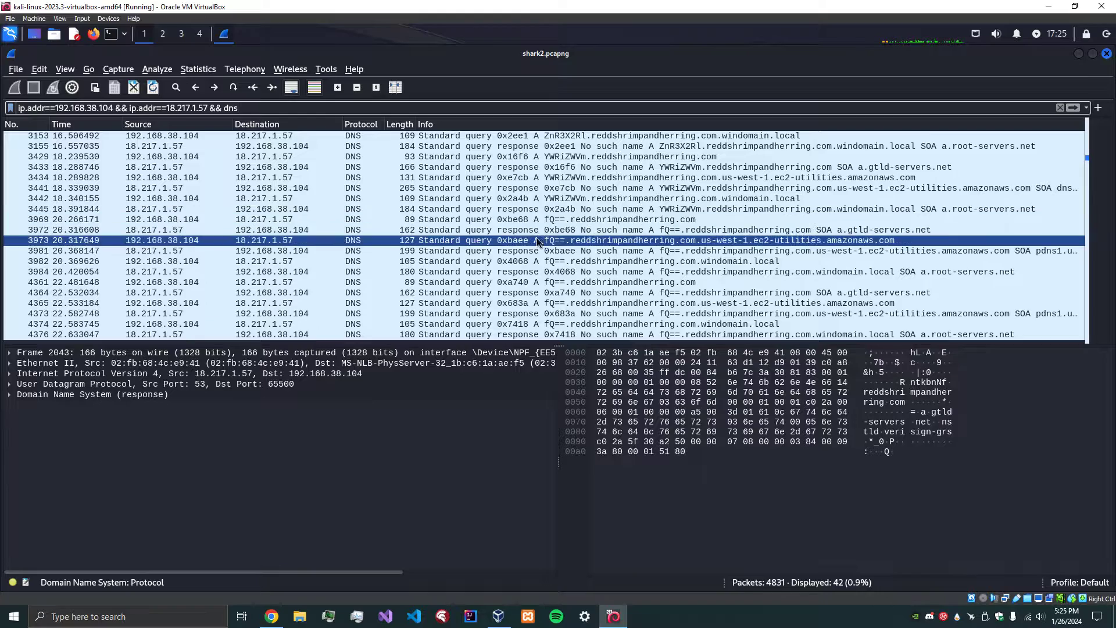
scroll(536, 221, up, 6)
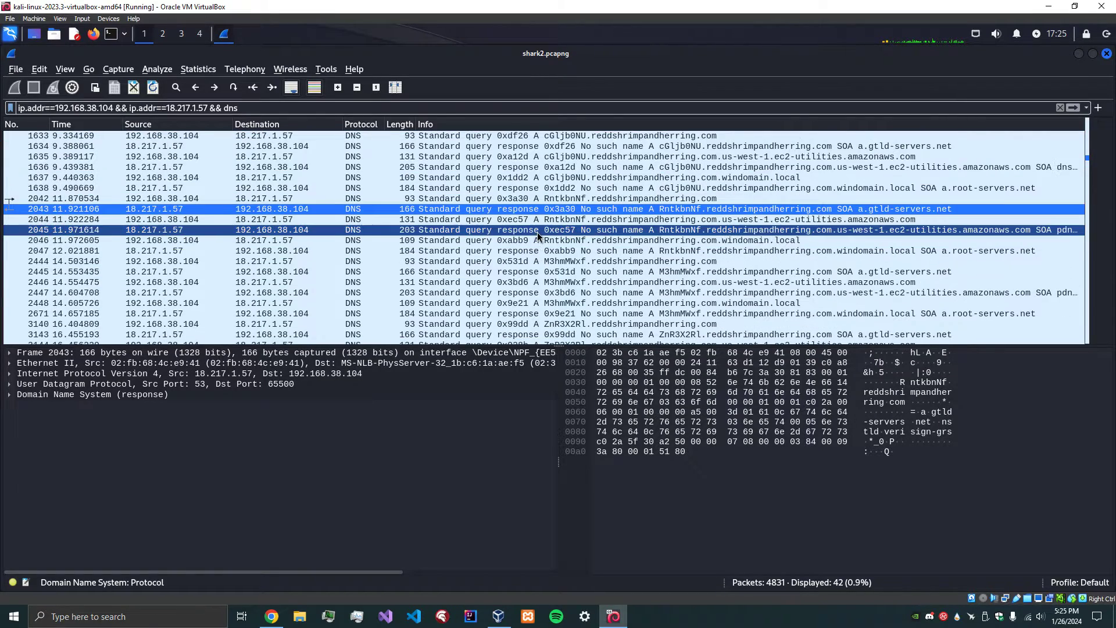
click(230, 138)
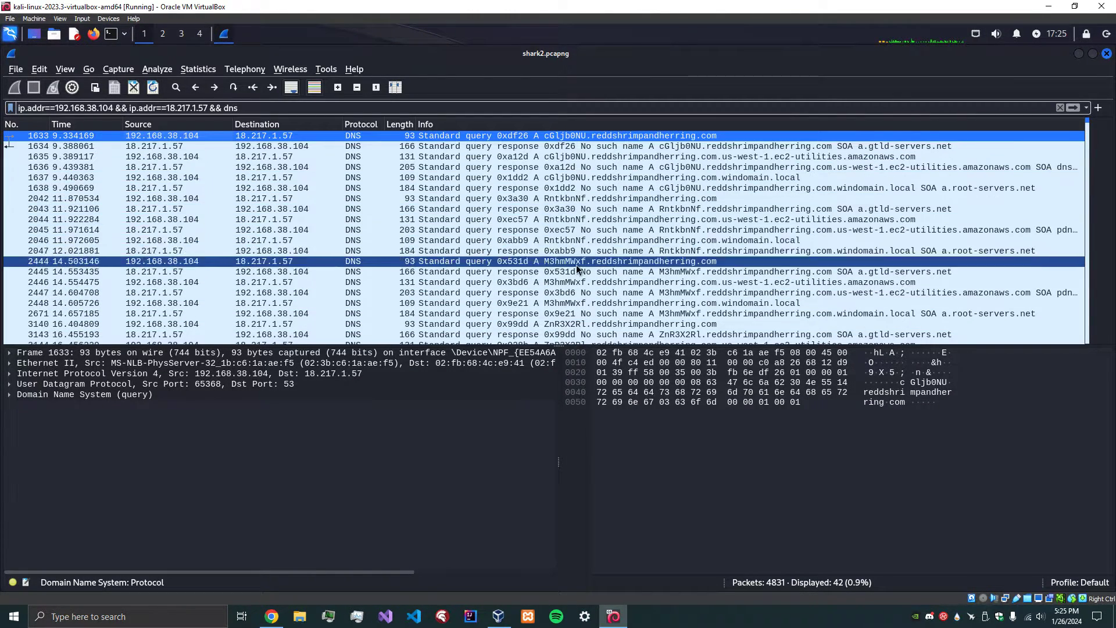
scroll(577, 329, down, 1)
scroll(579, 333, down, 6)
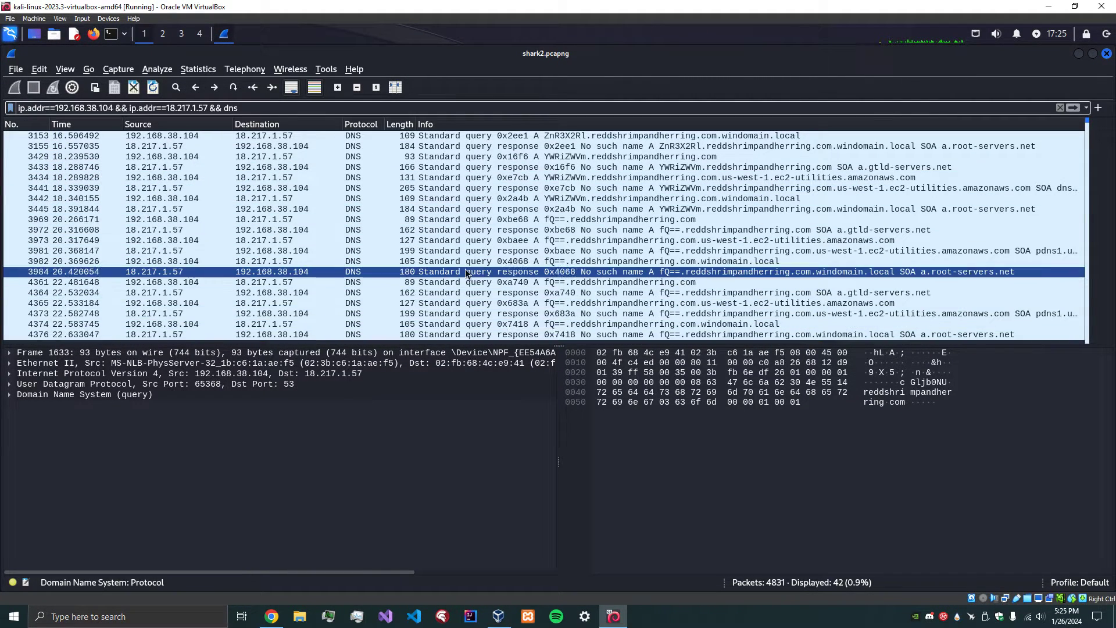
click(559, 285)
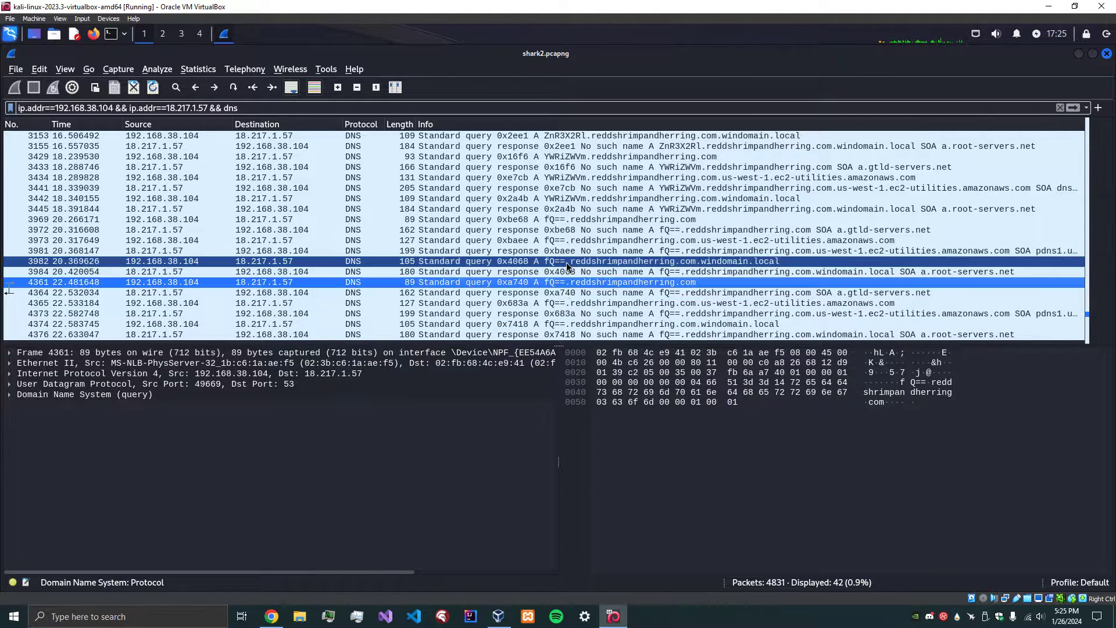
scroll(566, 265, up, 7)
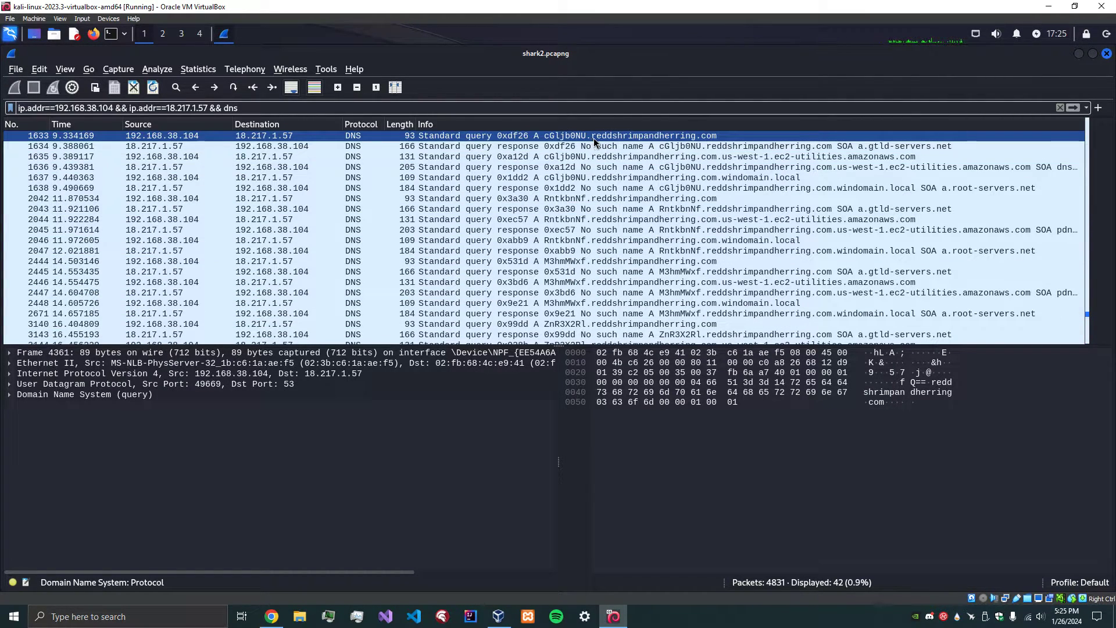
scroll(585, 258, down, 8)
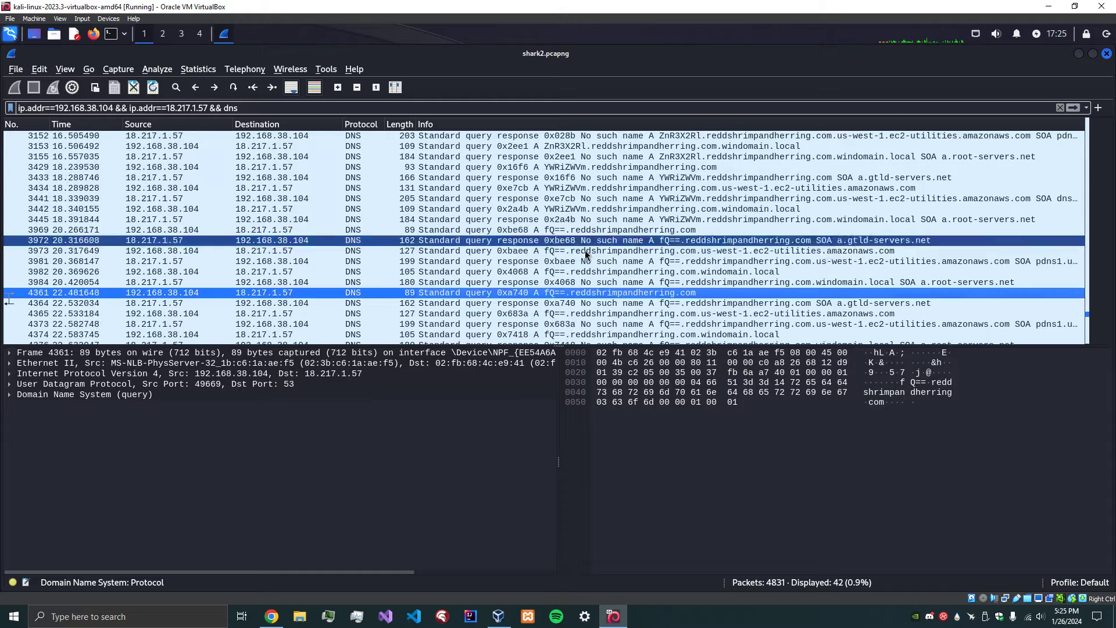
scroll(586, 258, up, 8)
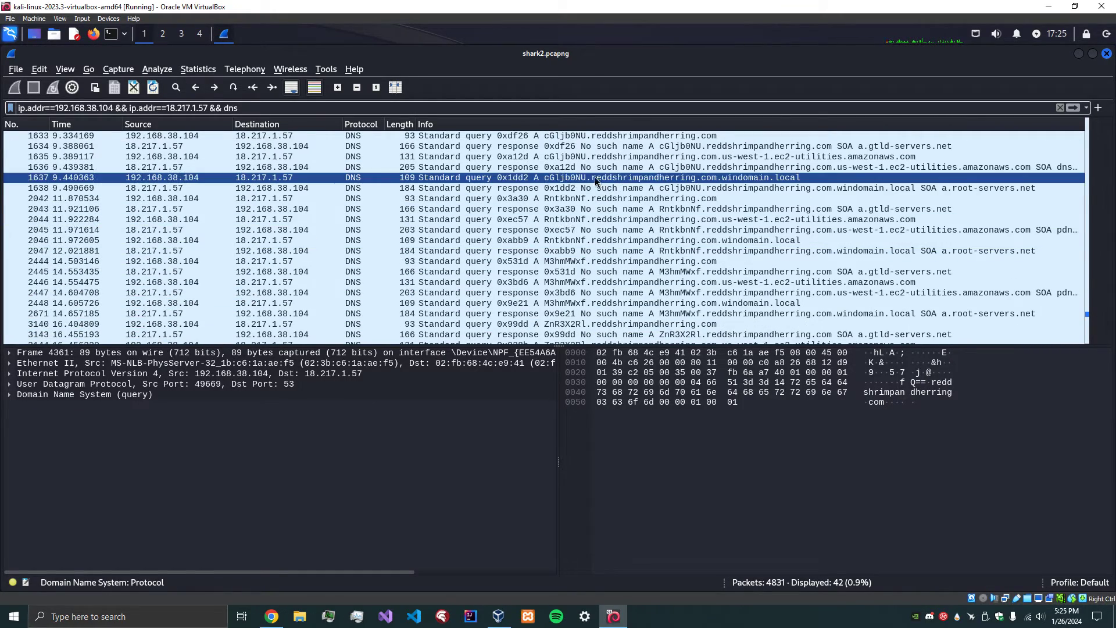
Copy the text summary of DNS query packet 1633 and paste it into a new Notepad++ document.
right_click(566, 137)
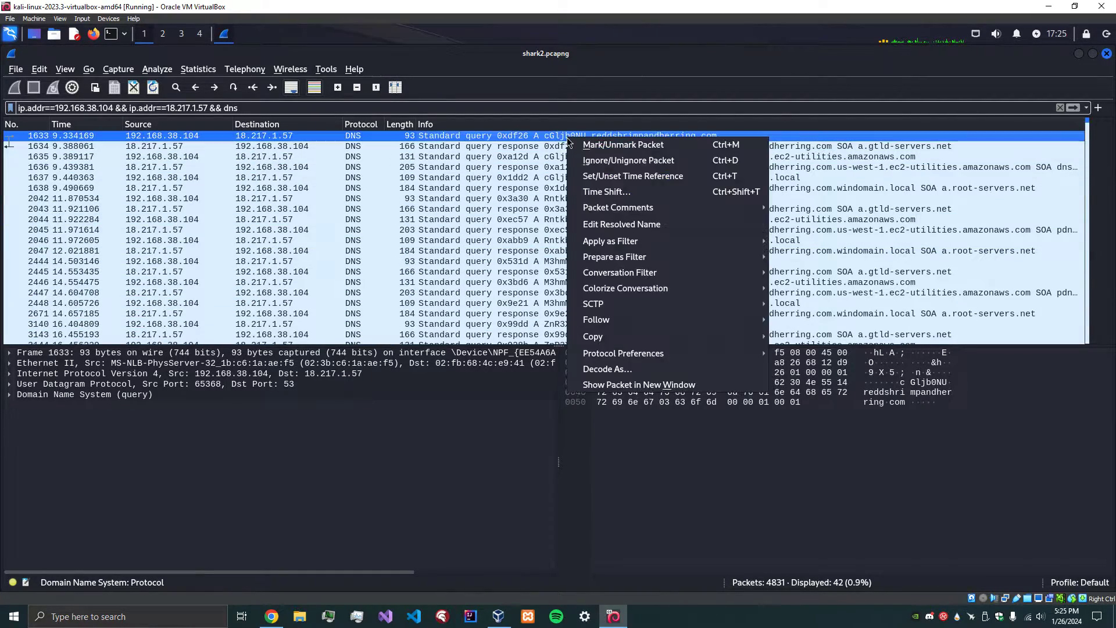
mouse_move(726, 337)
click(805, 338)
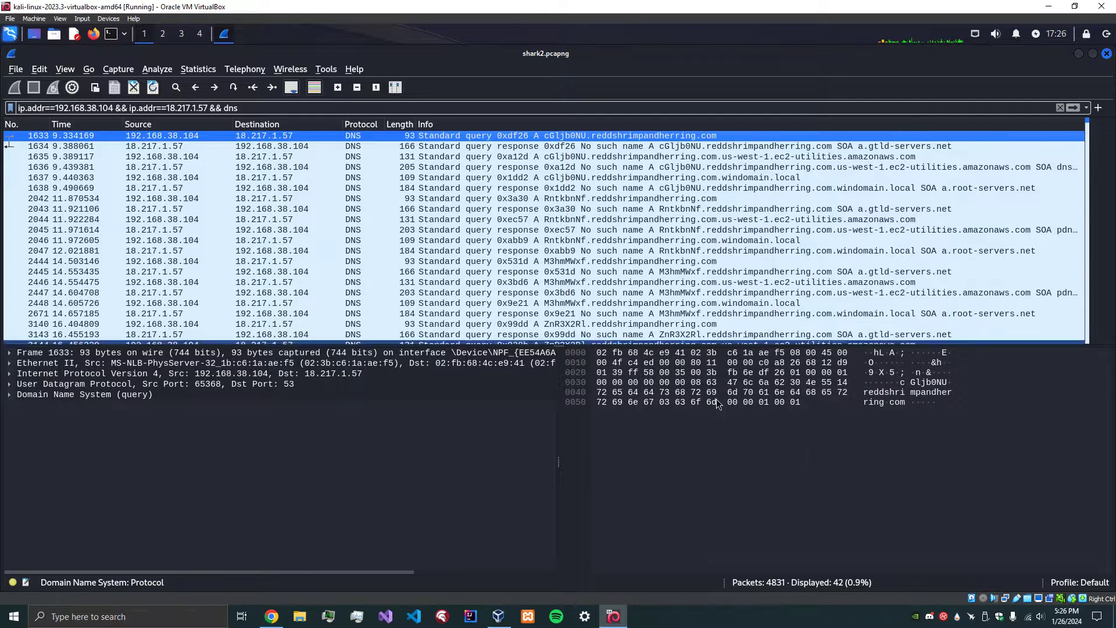
click(664, 615)
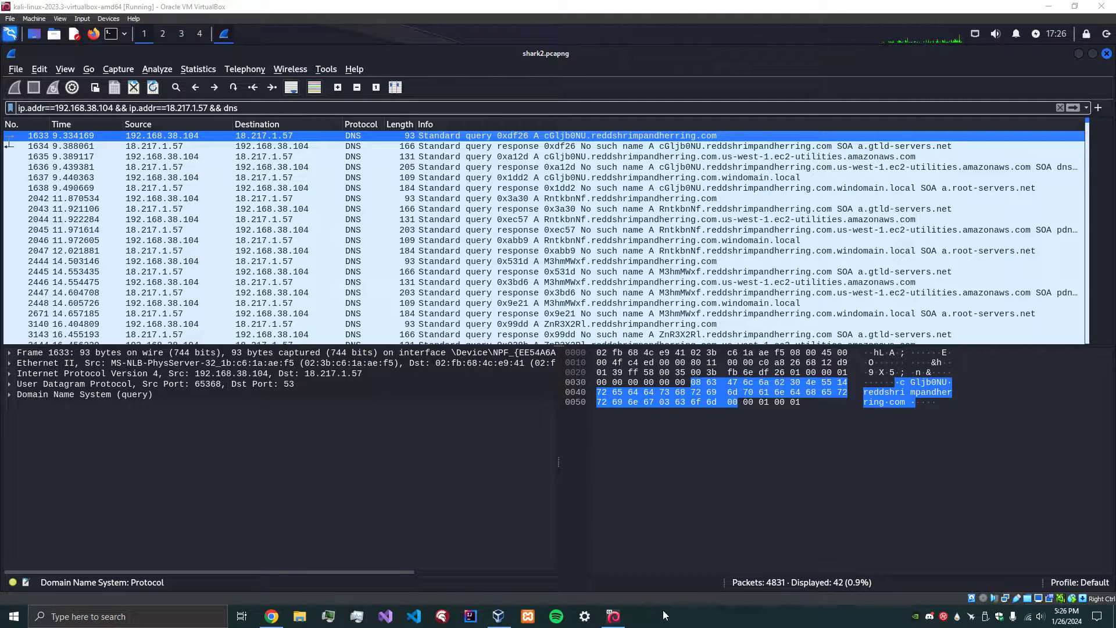
key(super)
text(note)
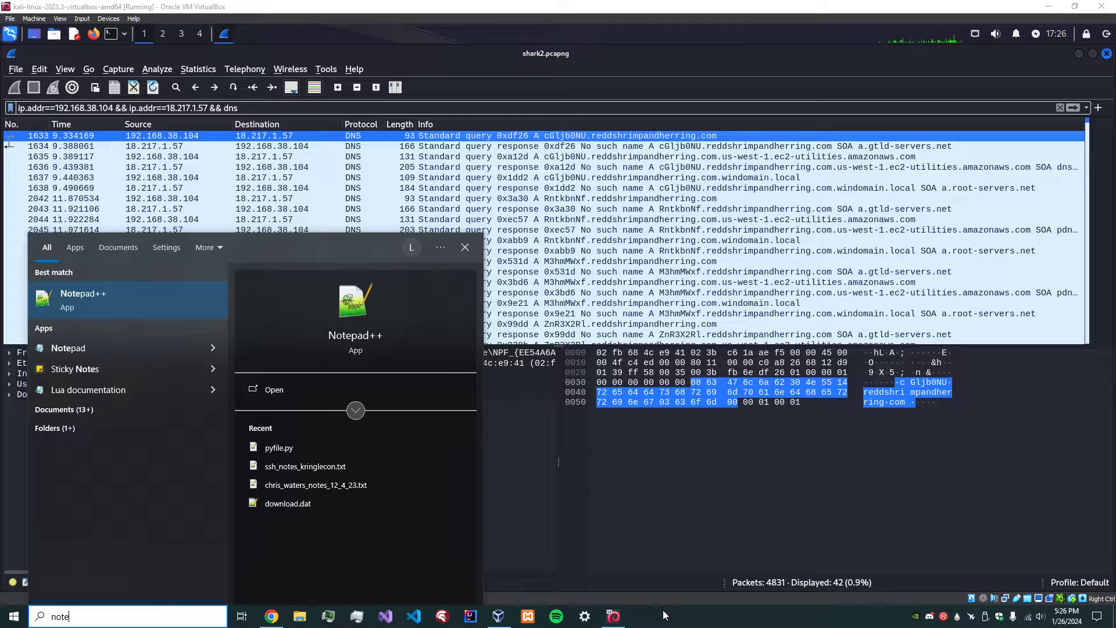
key(Return)
right_click(617, 357)
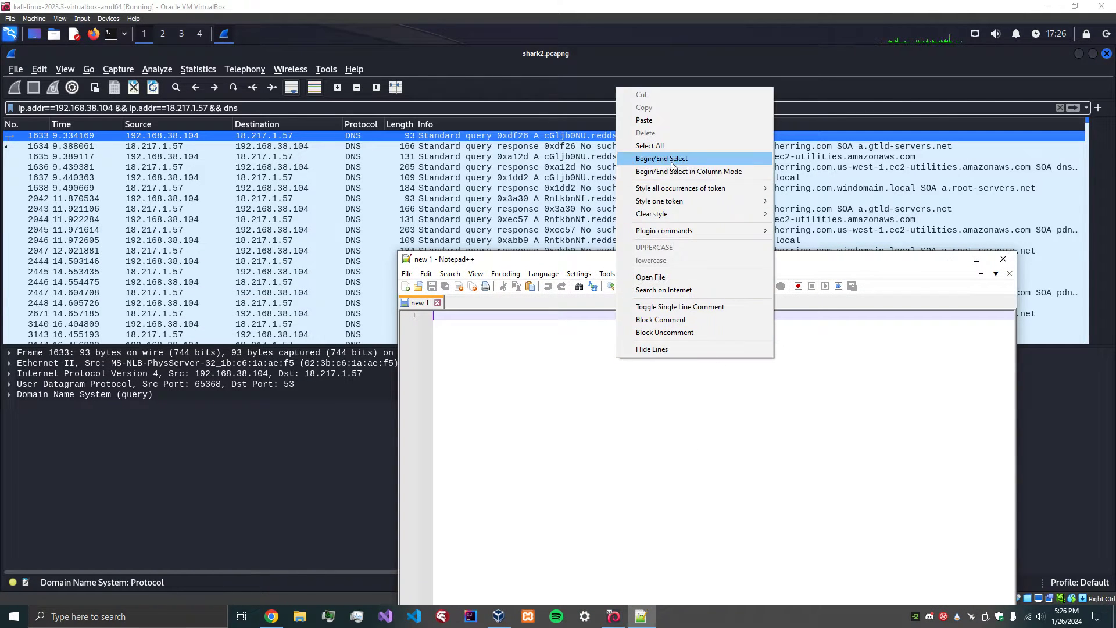
click(643, 120)
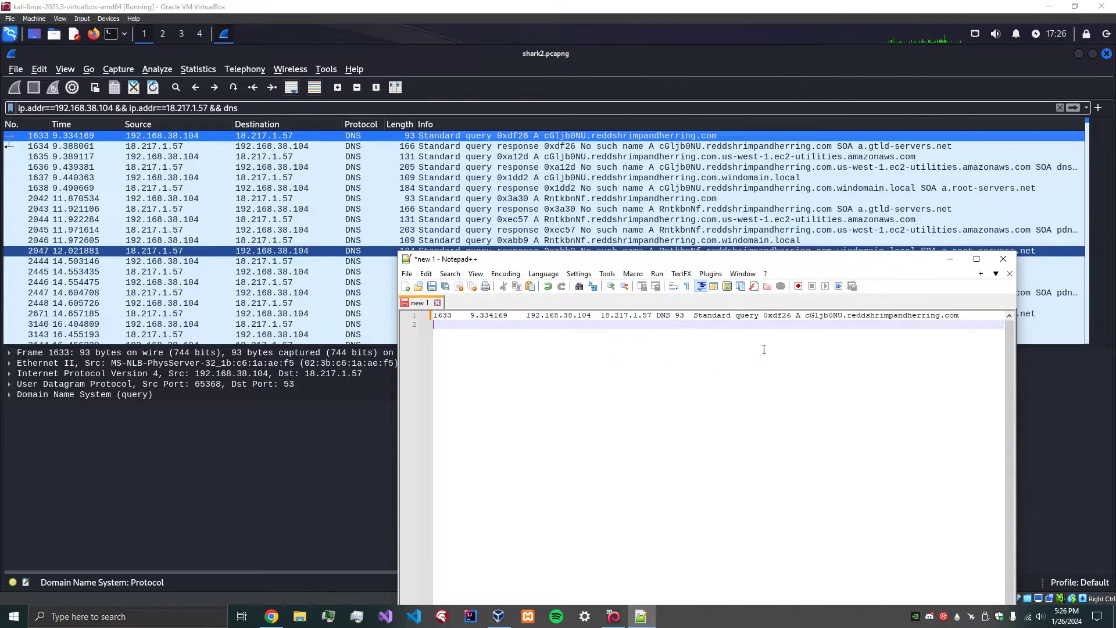
Copy the text summary of DNS query packet 2042 and paste it on line 2 of the Notepad++ document.
click(616, 138)
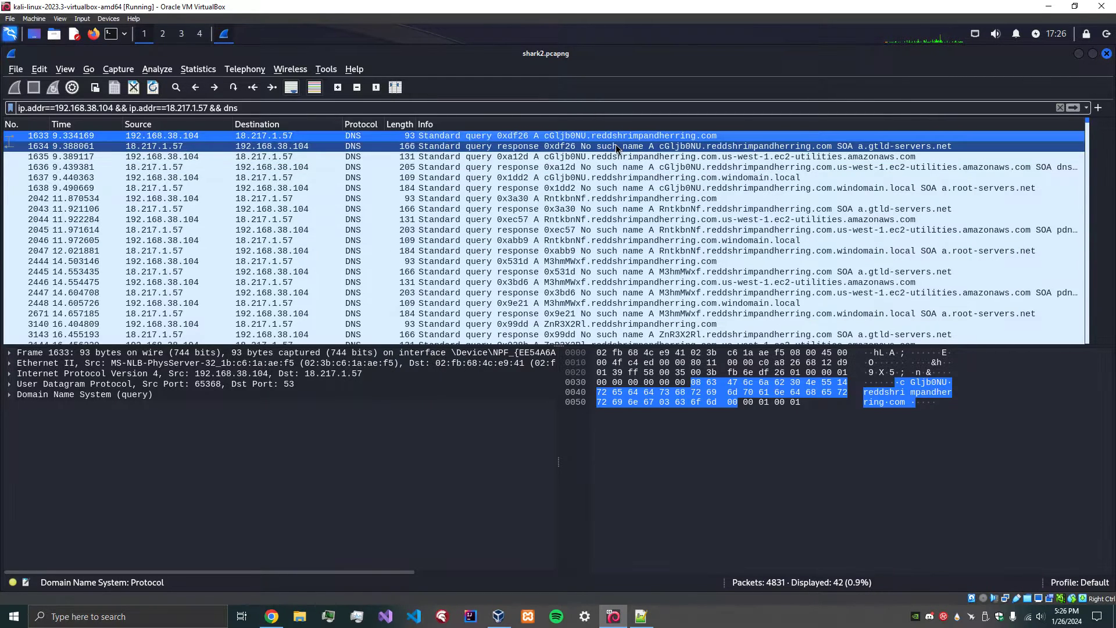
click(602, 188)
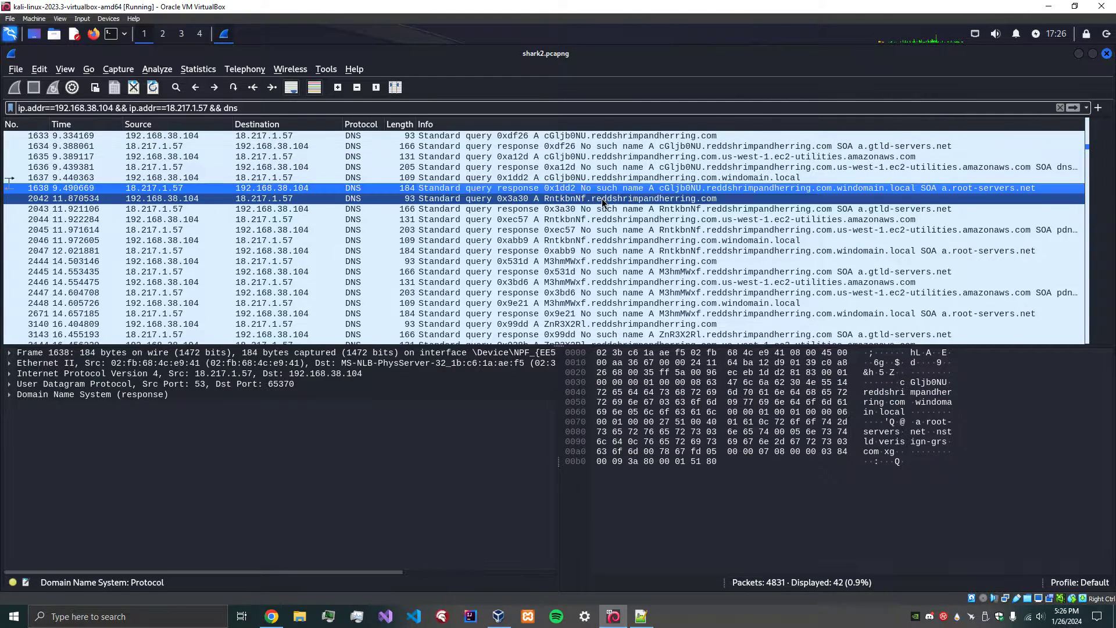
right_click(602, 197)
mouse_move(776, 401)
click(809, 423)
key(alt+Tab)
key(ctrl+v)
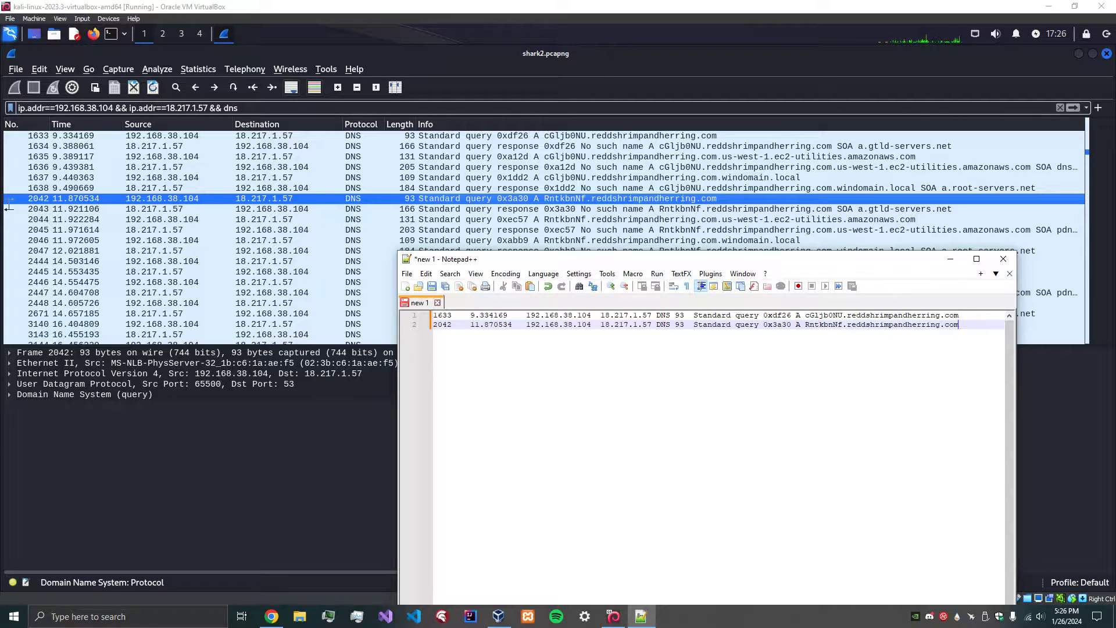
Copy the text summary of DNS query packet 2444 and paste it on a new line 3 in Notepad++.
click(610, 199)
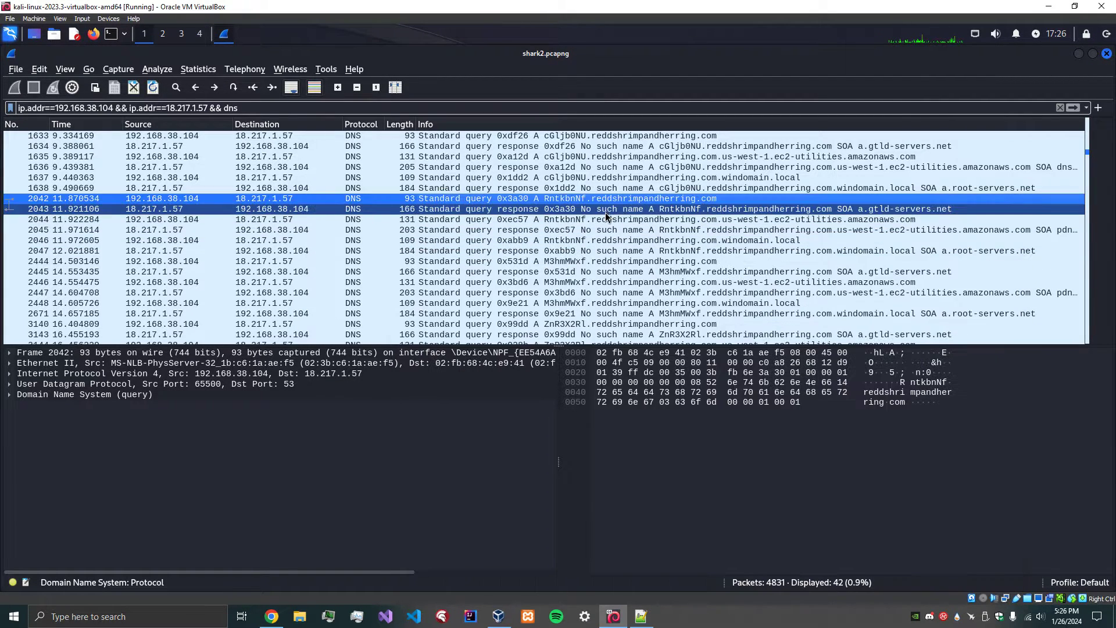
click(604, 262)
right_click(603, 261)
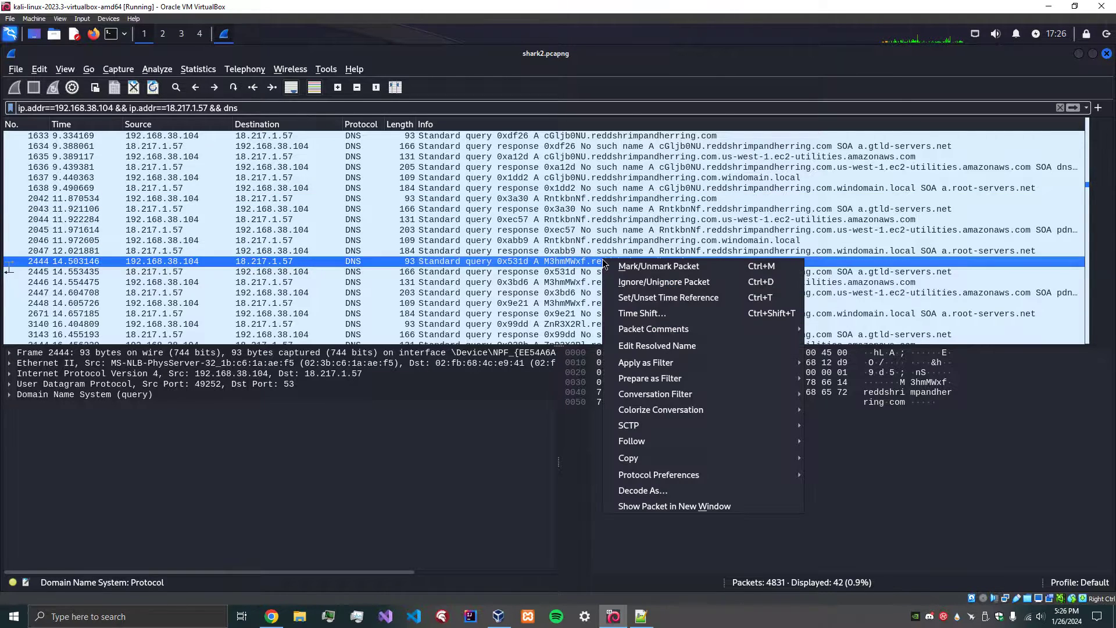
click(827, 442)
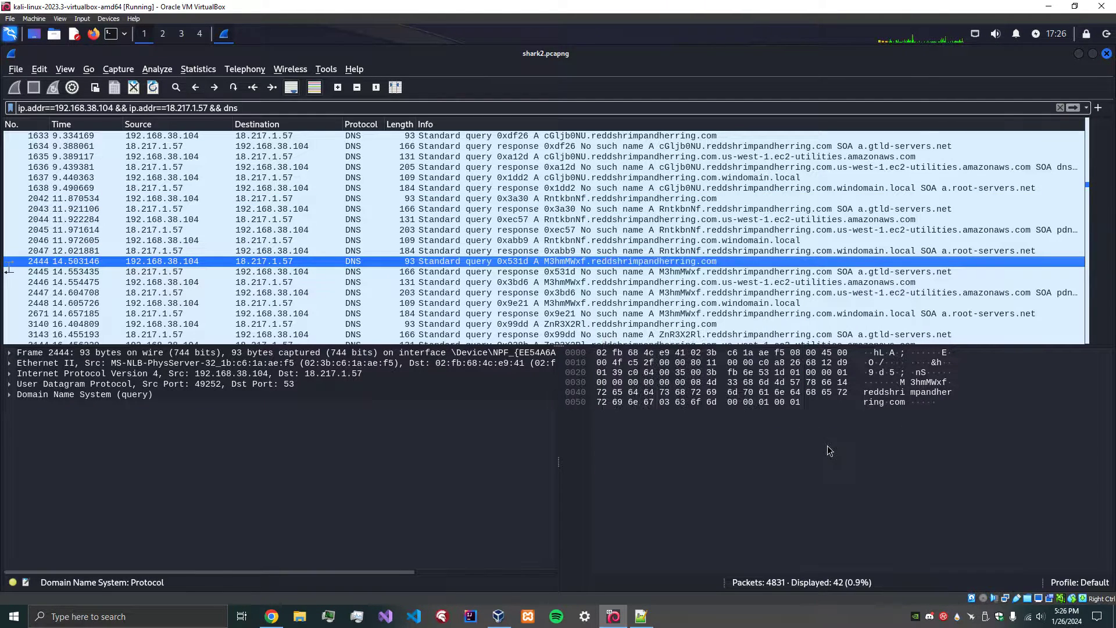
click(641, 616)
key(Return)
key(ctrl+v)
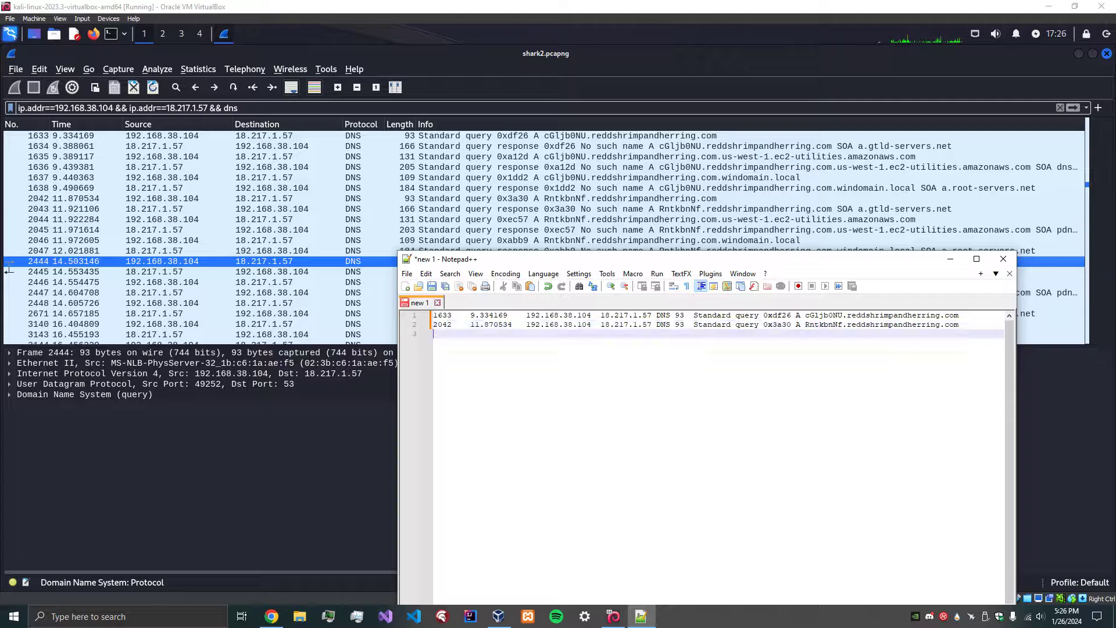
Copy the text summary of DNS query packet 3140 and paste it on a new line 4 in Notepad++.
click(585, 38)
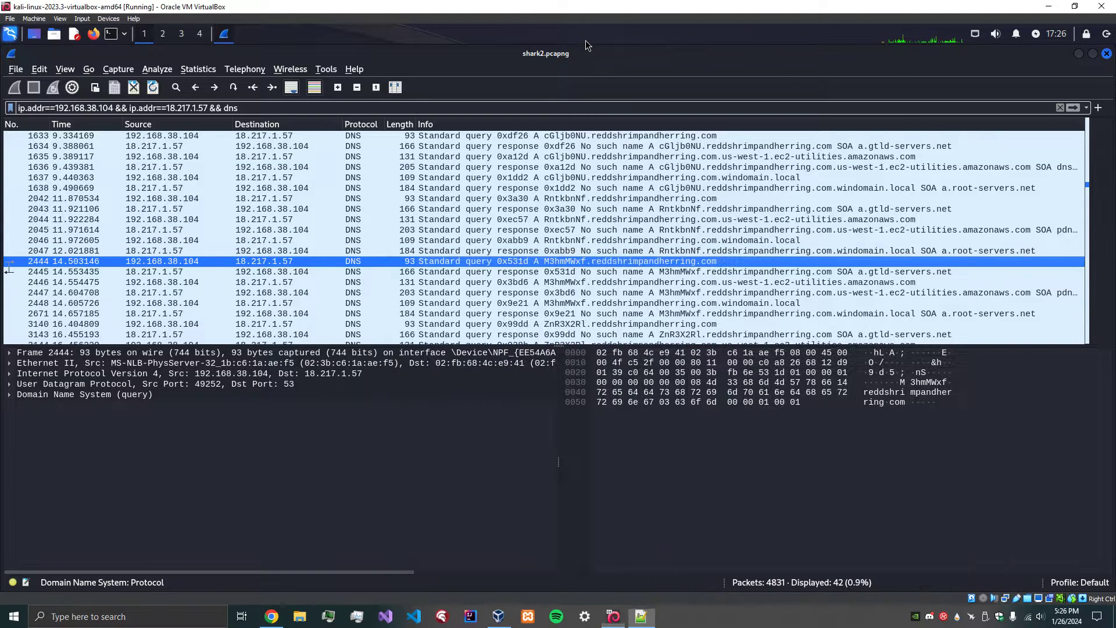
drag(608, 262, 595, 321)
right_click(595, 320)
mouse_move(755, 521)
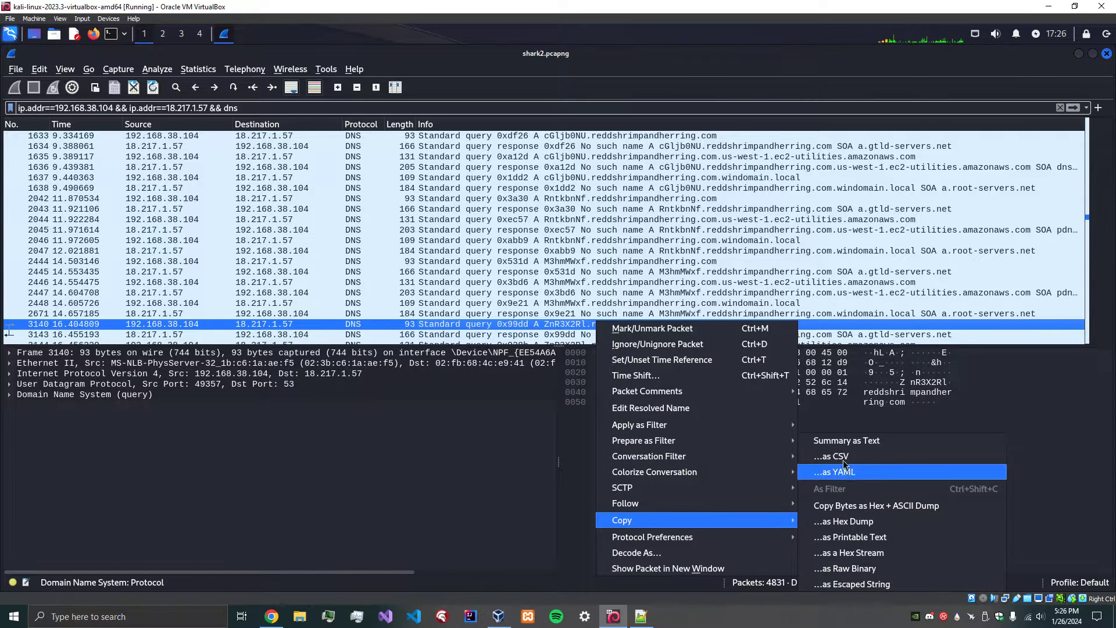
click(805, 443)
click(642, 617)
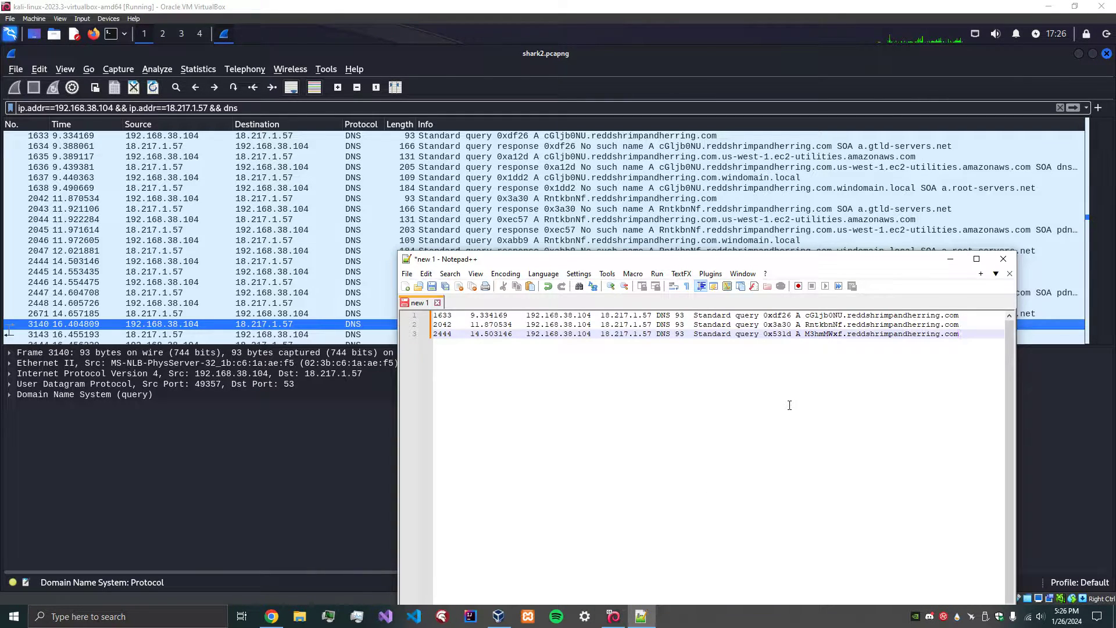
key(Return)
key(ctrl+v)
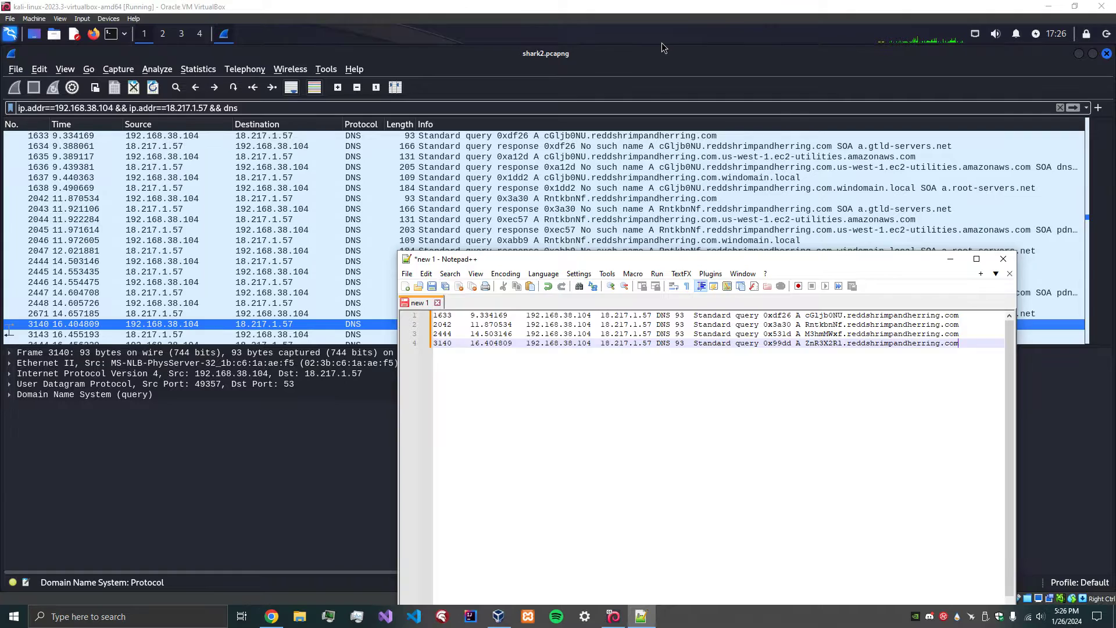
Copy the text summary of DNS query packet 3429 and paste it on a new line 5 in Notepad++.
click(662, 43)
scroll(606, 315, down, 4)
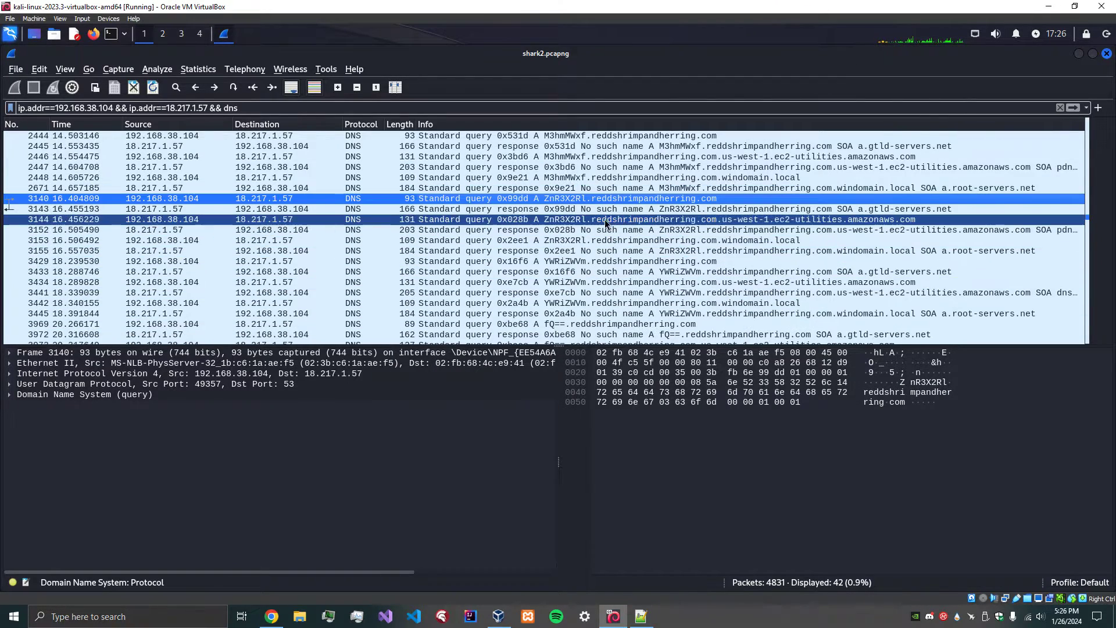
right_click(588, 260)
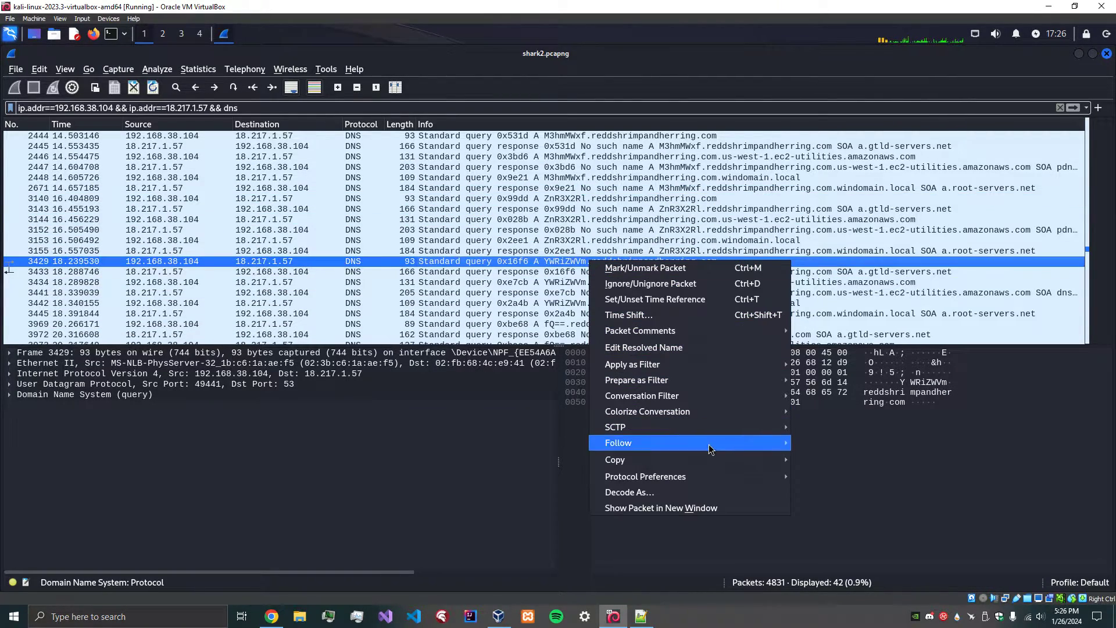
mouse_move(706, 462)
click(837, 440)
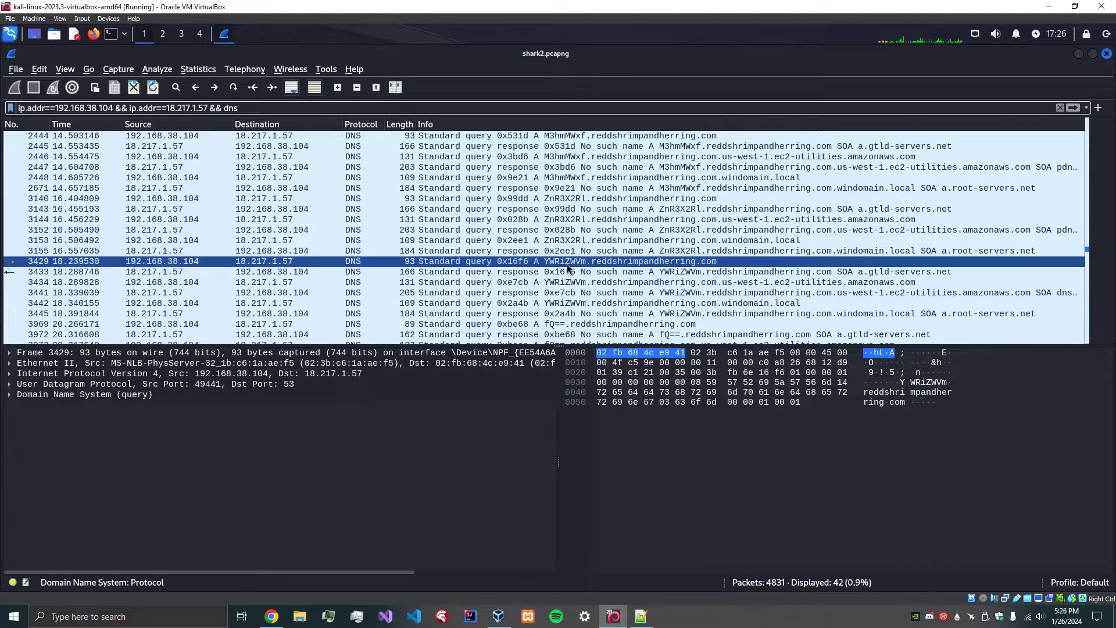
right_click(568, 266)
mouse_move(756, 459)
click(814, 441)
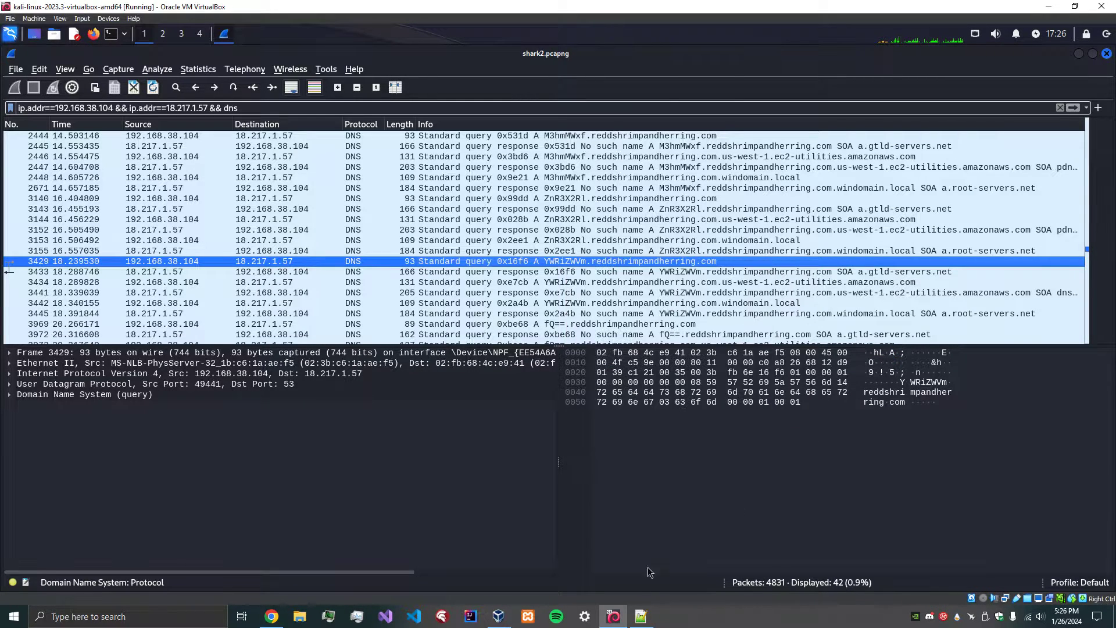
click(640, 616)
key(Return)
key(ctrl+v)
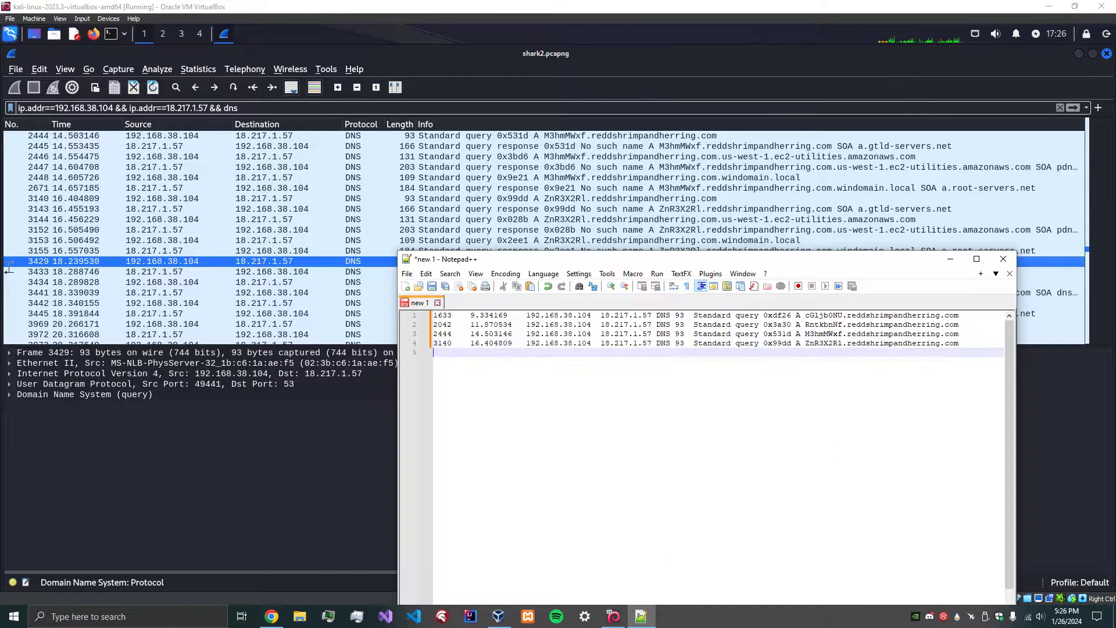
Copy the text summary of the fQ== DNS query in packet 3969 and paste it on a new line 6 in Notepad++.
click(577, 14)
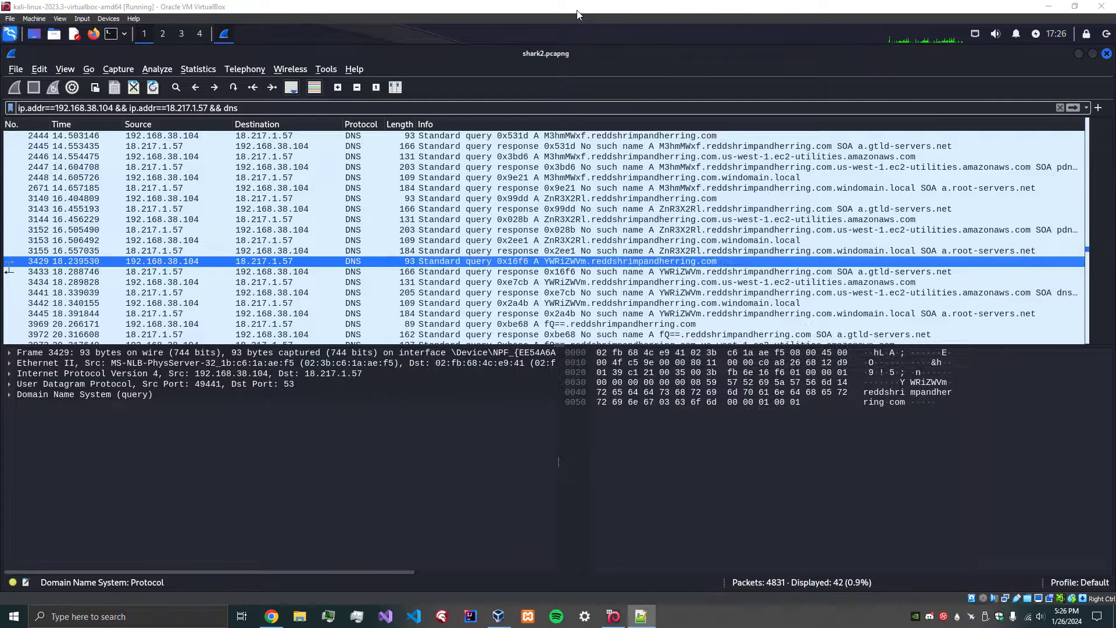
shift+click(590, 273)
scroll(590, 274, down, 3)
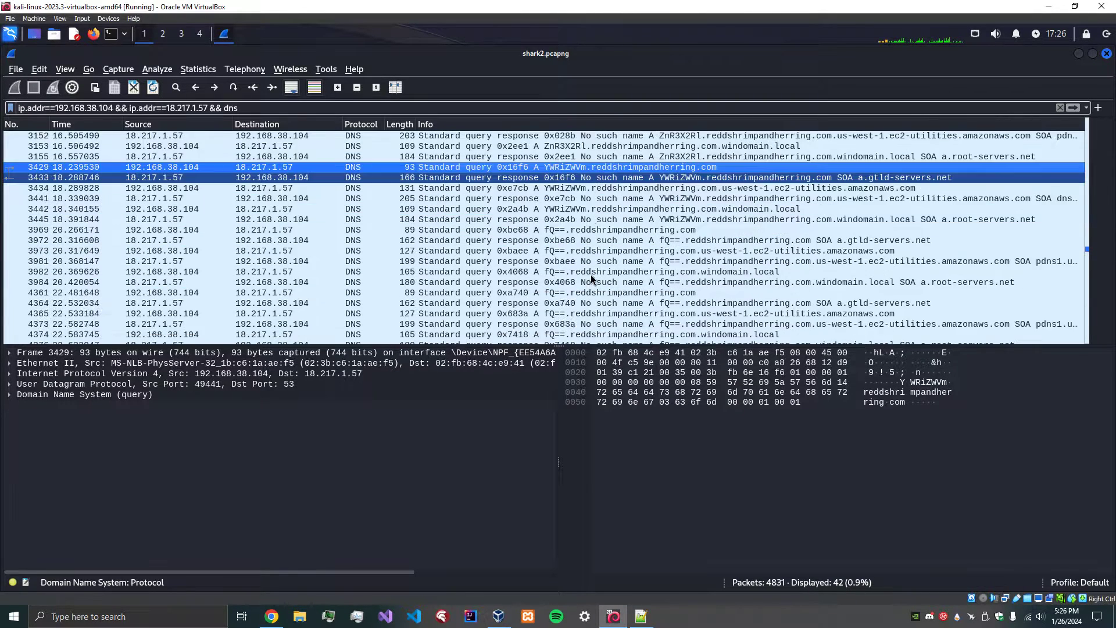
drag(588, 261, 571, 221)
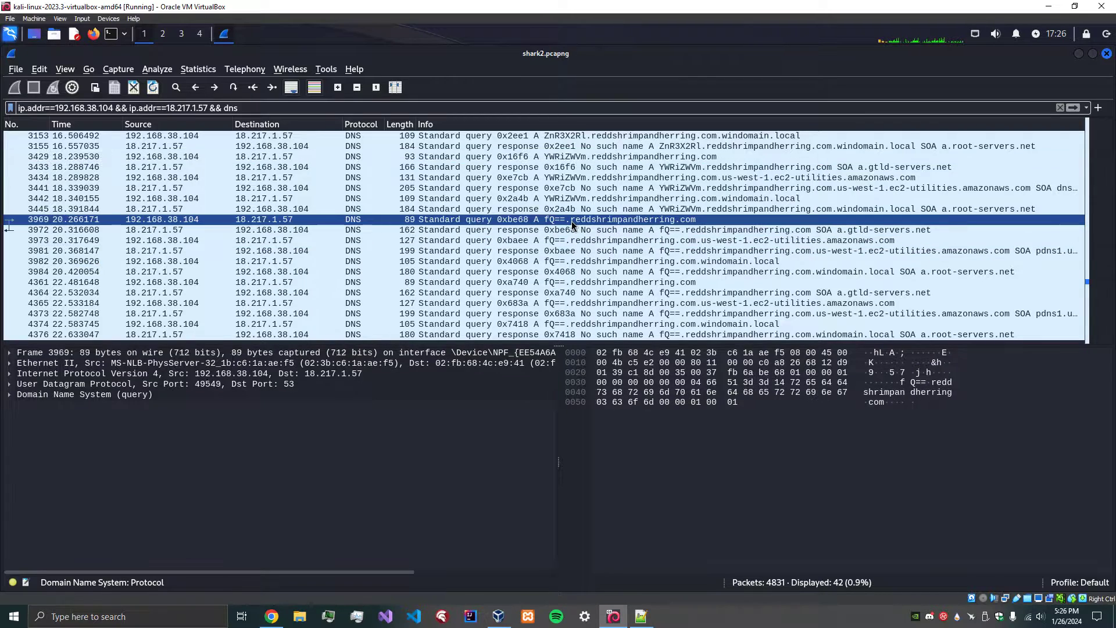
right_click(571, 221)
mouse_move(695, 422)
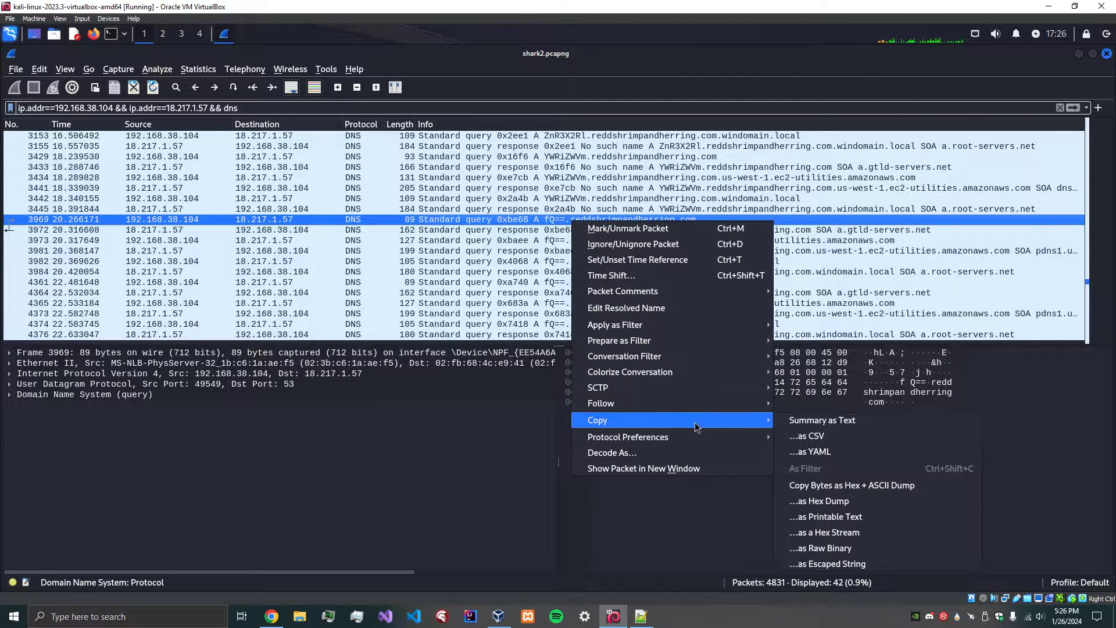
click(822, 420)
click(640, 616)
key(Return)
key(ctrl+v)
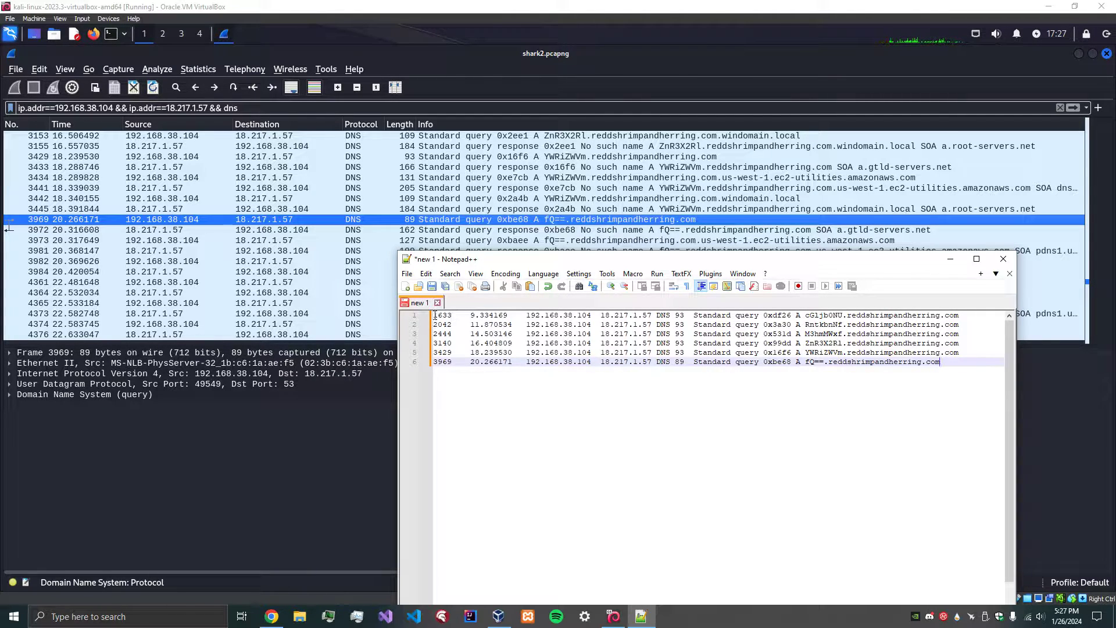
Delete everything before the domain name on lines 1 to 3, leaving the cGljb0NU, RntkbnNf and M3hmMWxf hostnames.
click(803, 315)
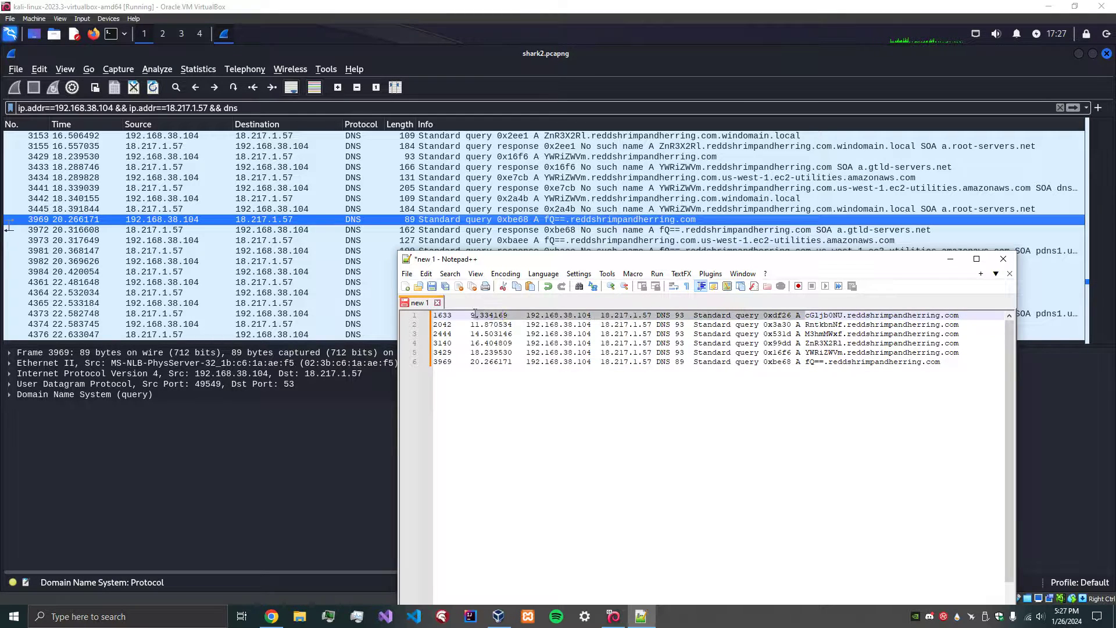
key(shift+Home)
key(BackSpace)
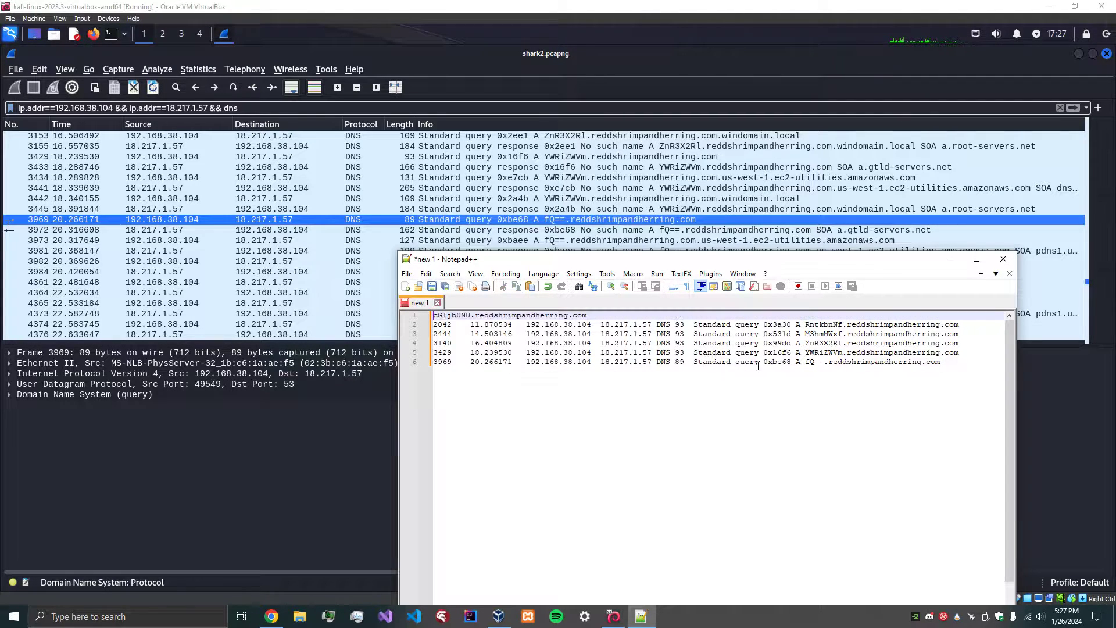
click(805, 325)
key(shift+Home)
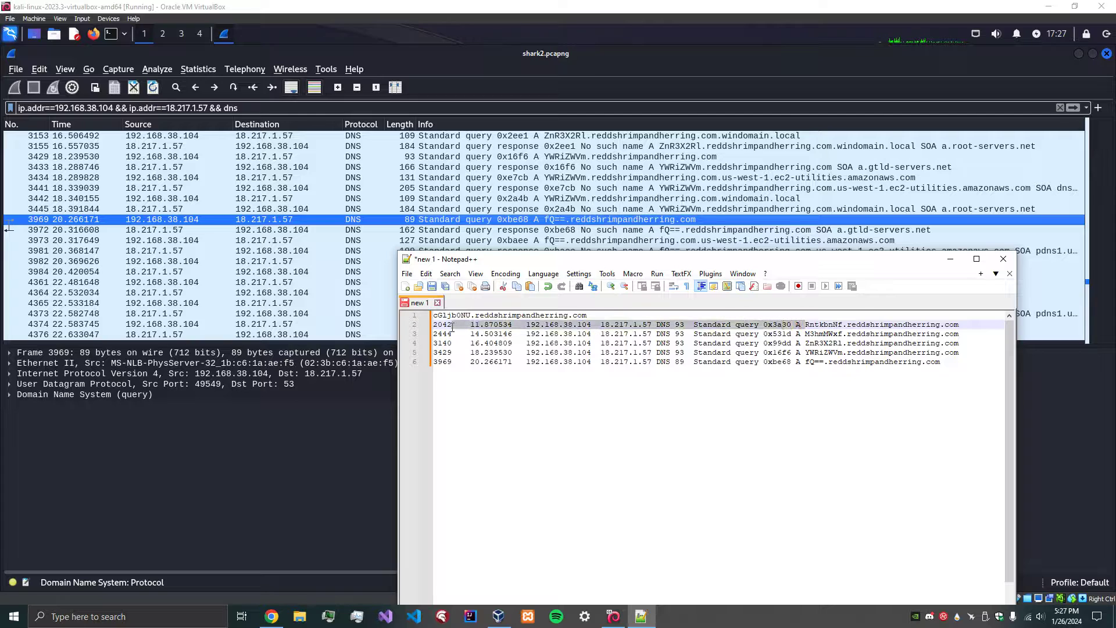
key(BackSpace)
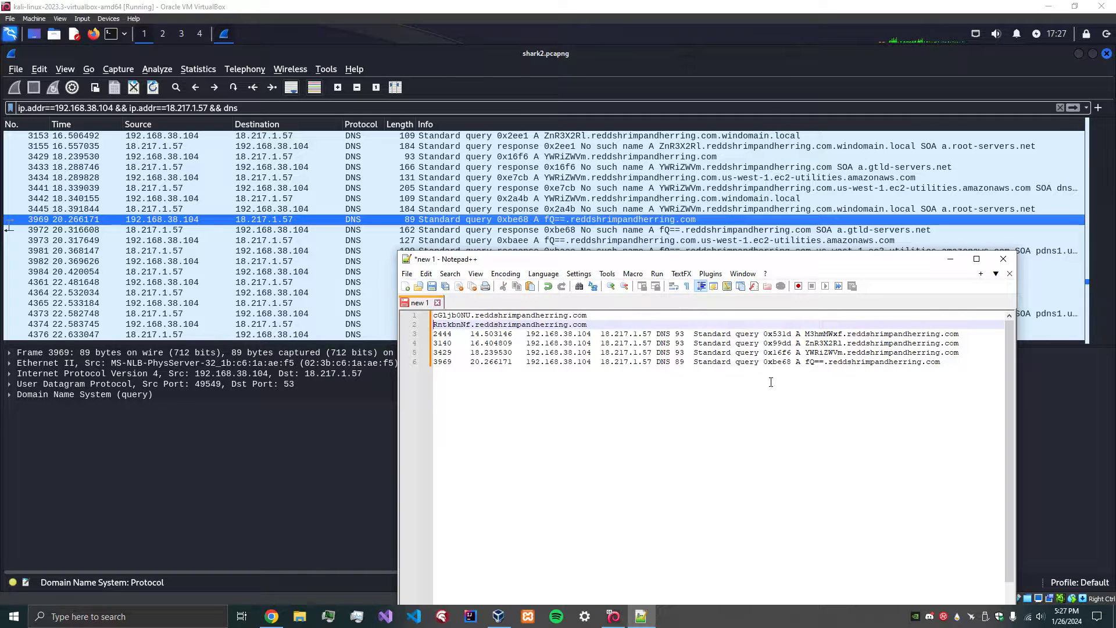
click(806, 334)
key(shift+Home)
key(BackSpace)
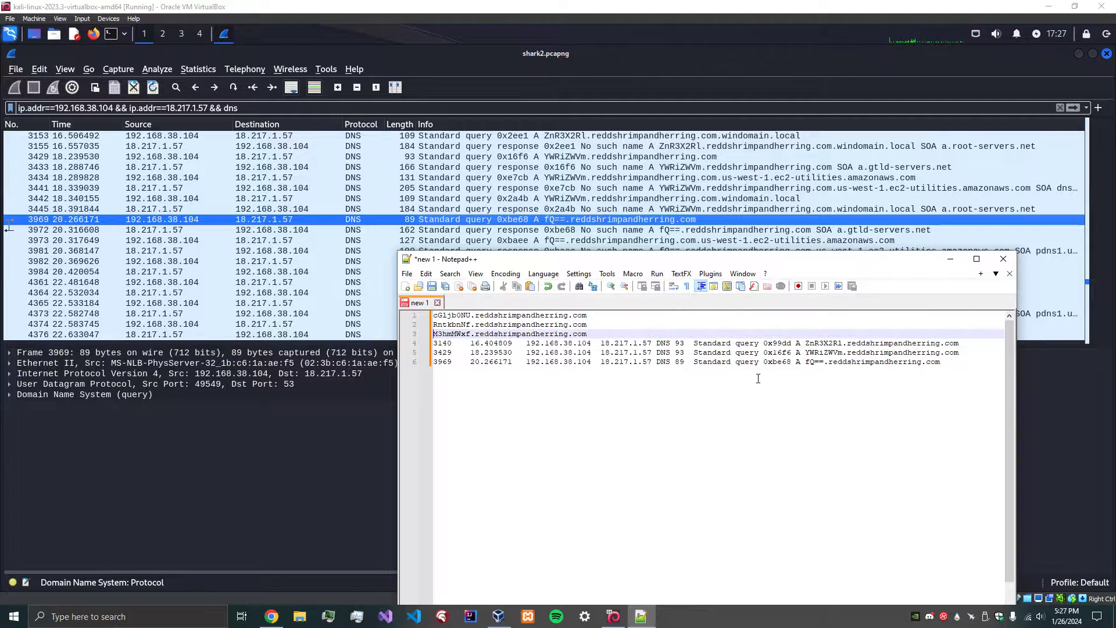
Remove the packet details before the domain name on lines 4 to 6, leaving the ZnR3X2Rl, YWRiZWVm and fQ== hostnames.
click(806, 344)
key(shift+Home)
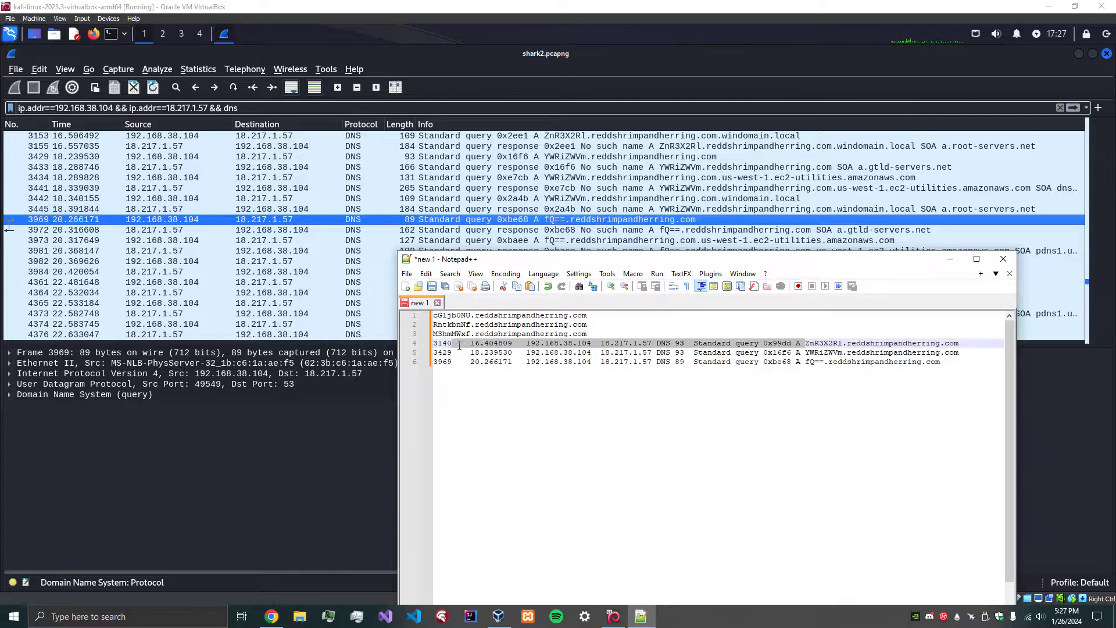
key(BackSpace)
drag(807, 352, 433, 352)
key(BackSpace)
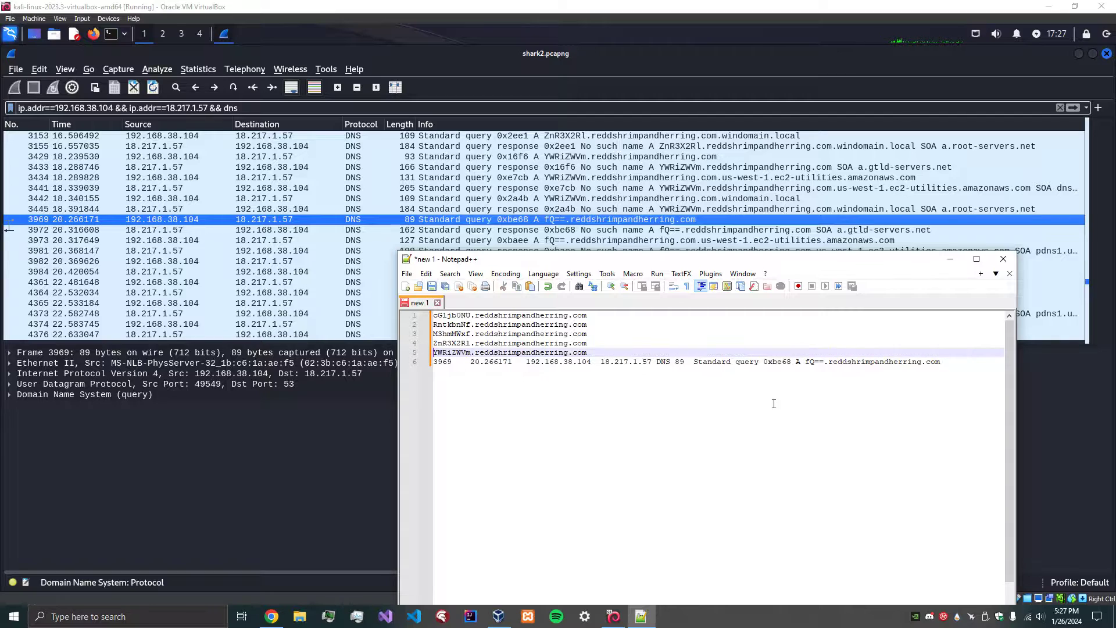
drag(806, 362, 433, 362)
key(BackSpace)
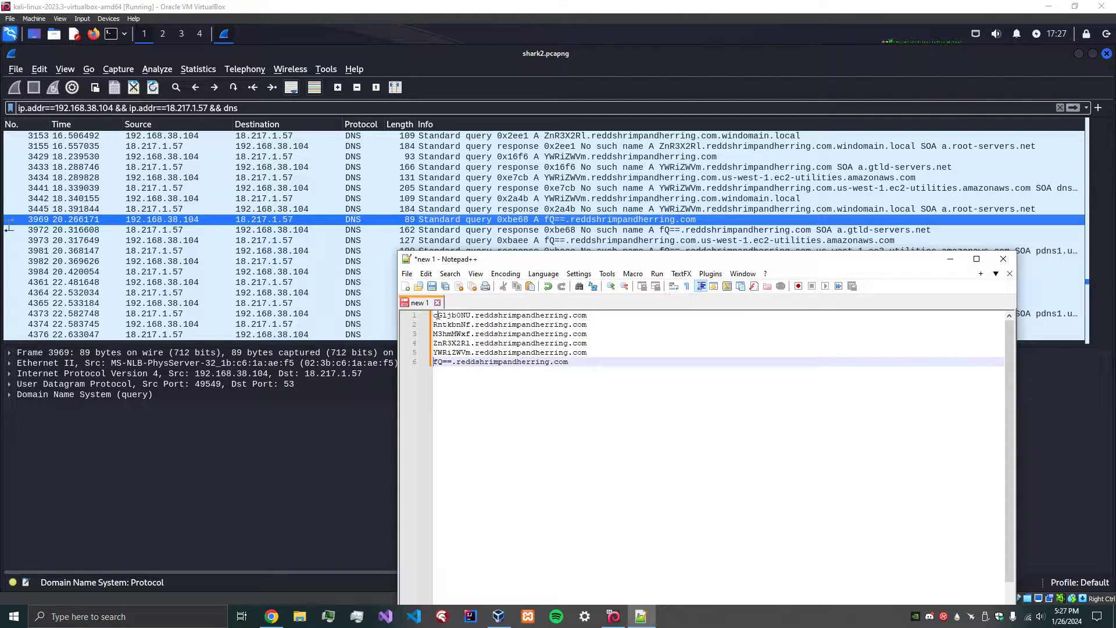
Set up a find-and-replace in Notepad++ with .reddshrimpandherring.com, copied from line 1, as the search text.
click(434, 315)
key(ctrl+f)
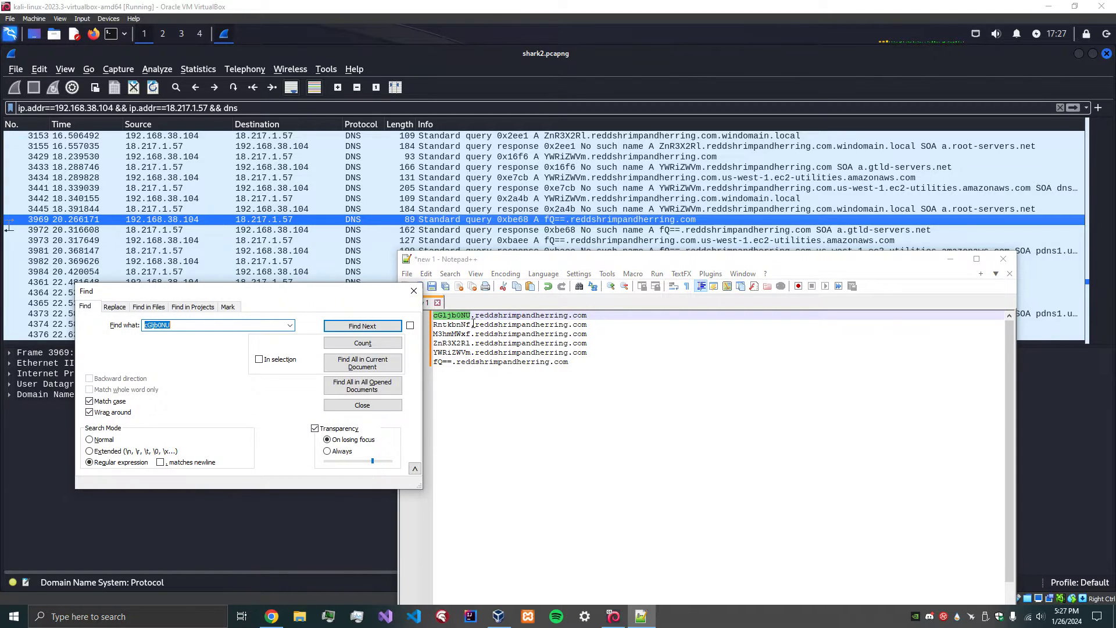
click(114, 306)
drag(144, 293, 195, 277)
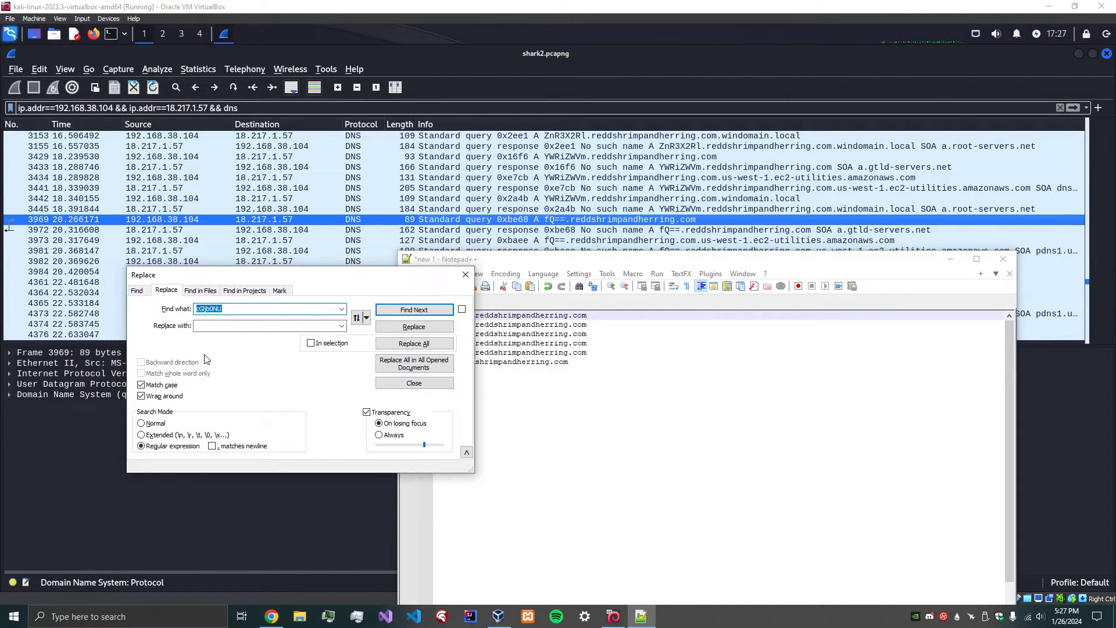
drag(269, 276, 389, 362)
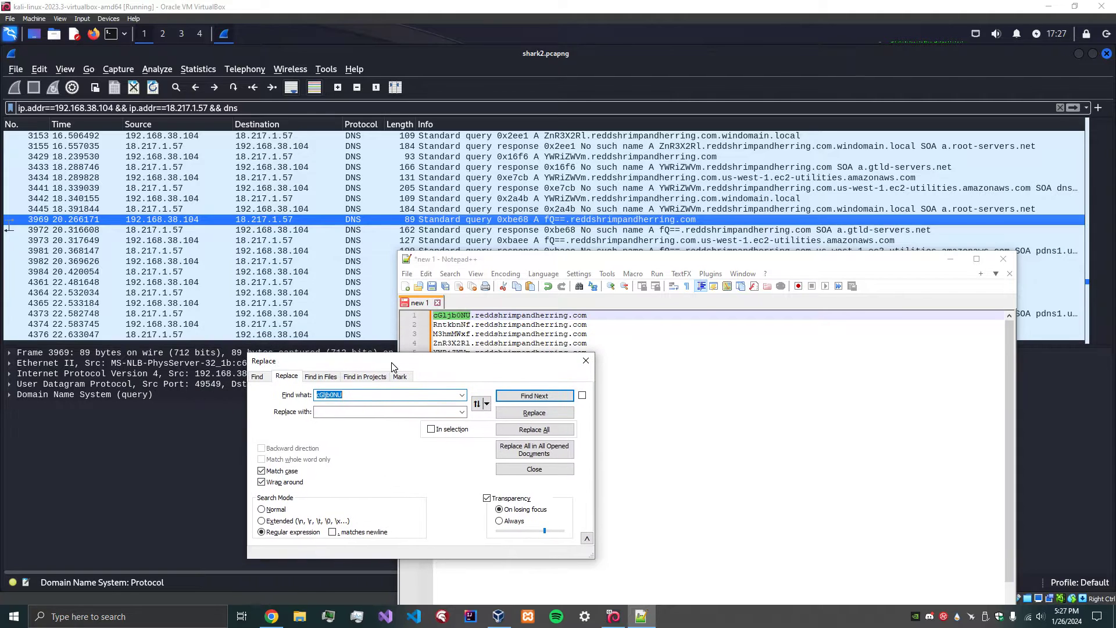
click(583, 317)
drag(583, 317, 468, 317)
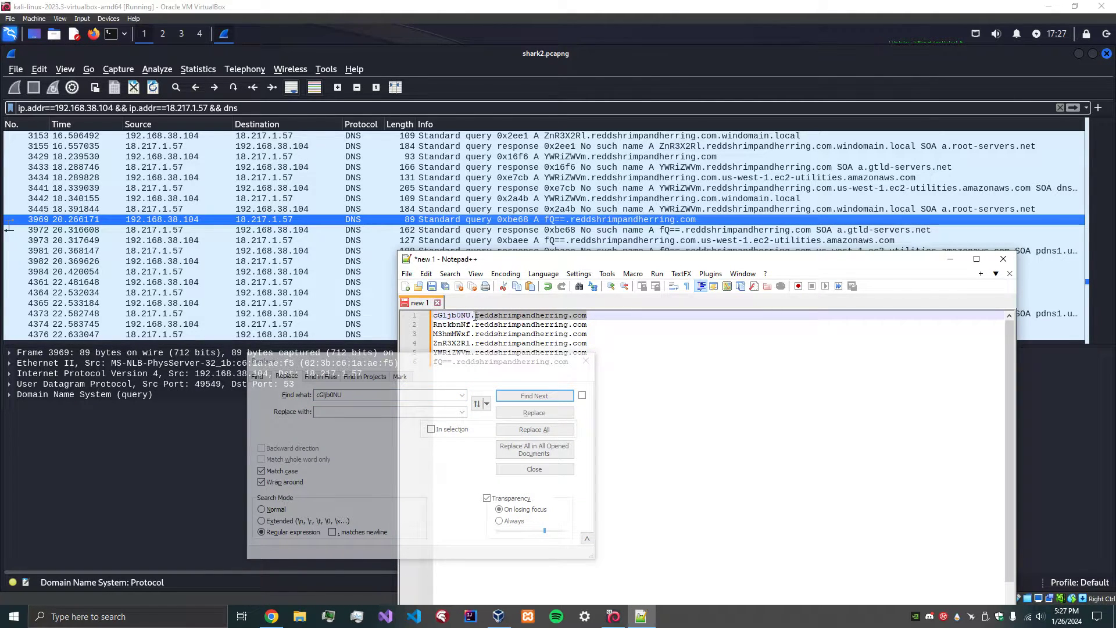
right_click(477, 316)
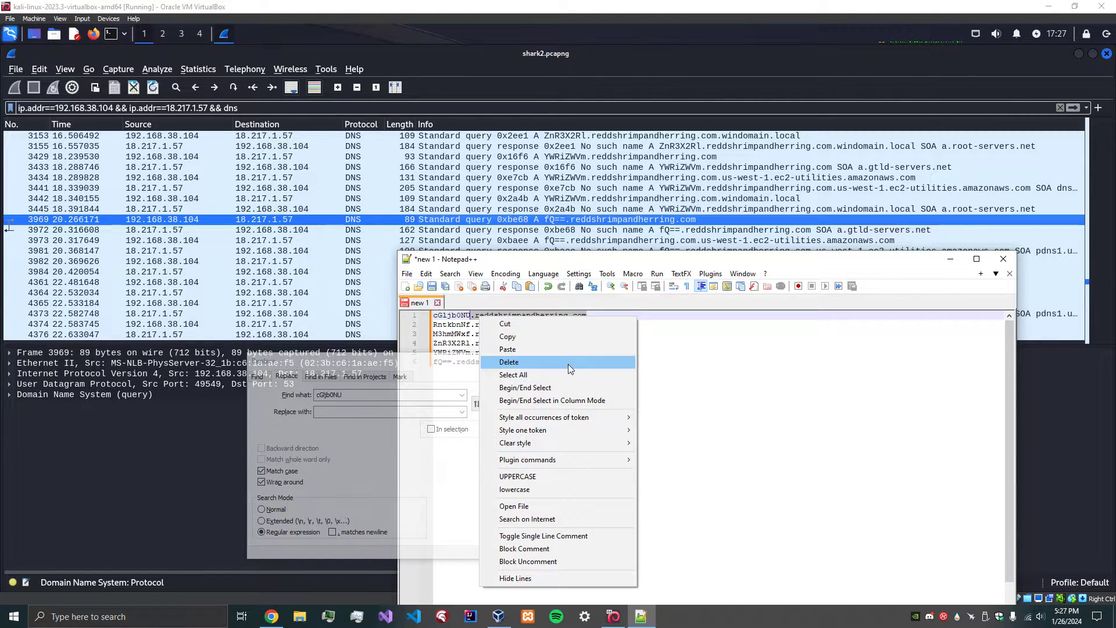
click(550, 340)
click(360, 401)
right_click(360, 396)
click(388, 445)
drag(448, 369, 744, 360)
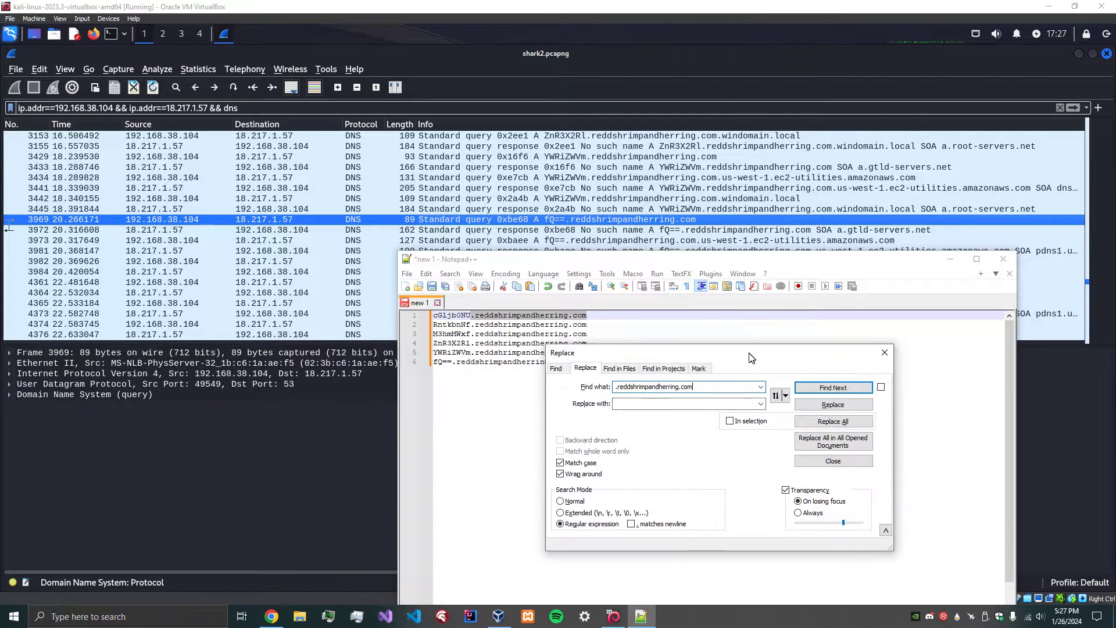
Replace every occurrence of the domain suffix with nothing and close the Replace dialog.
click(649, 400)
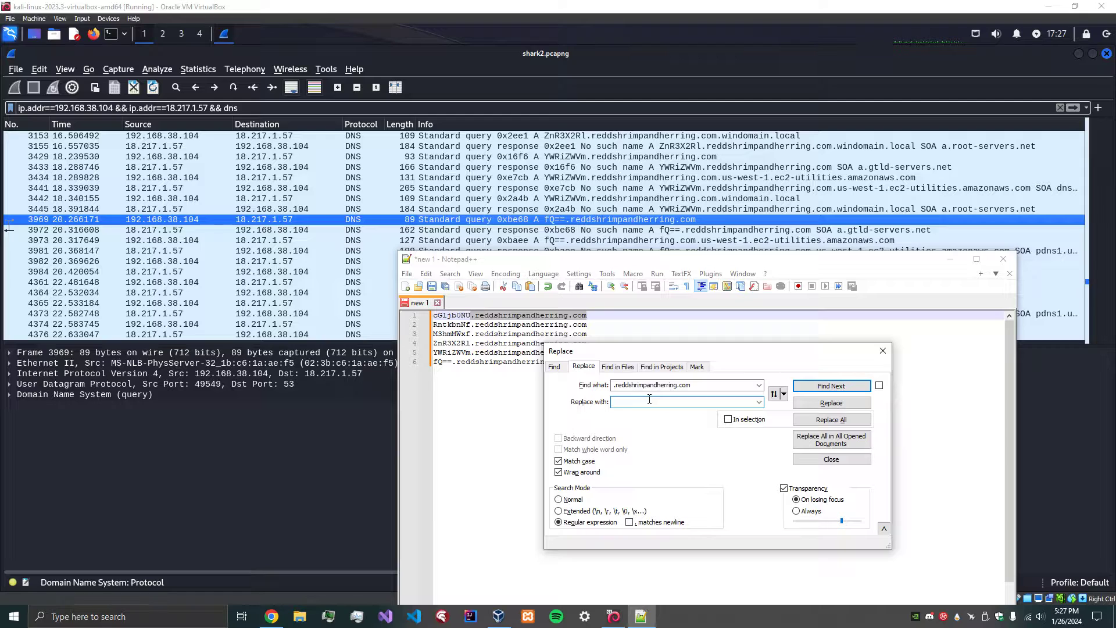
click(831, 419)
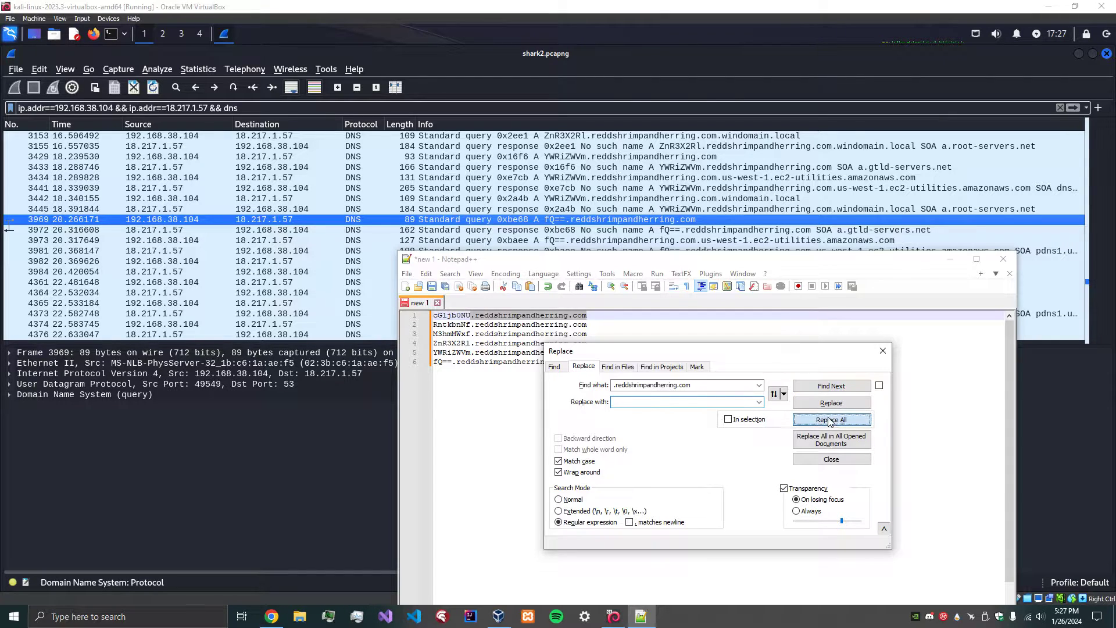
click(882, 354)
Join the six Base64 fragments into one continuous string on line 1, working upward from fQ==.
click(435, 367)
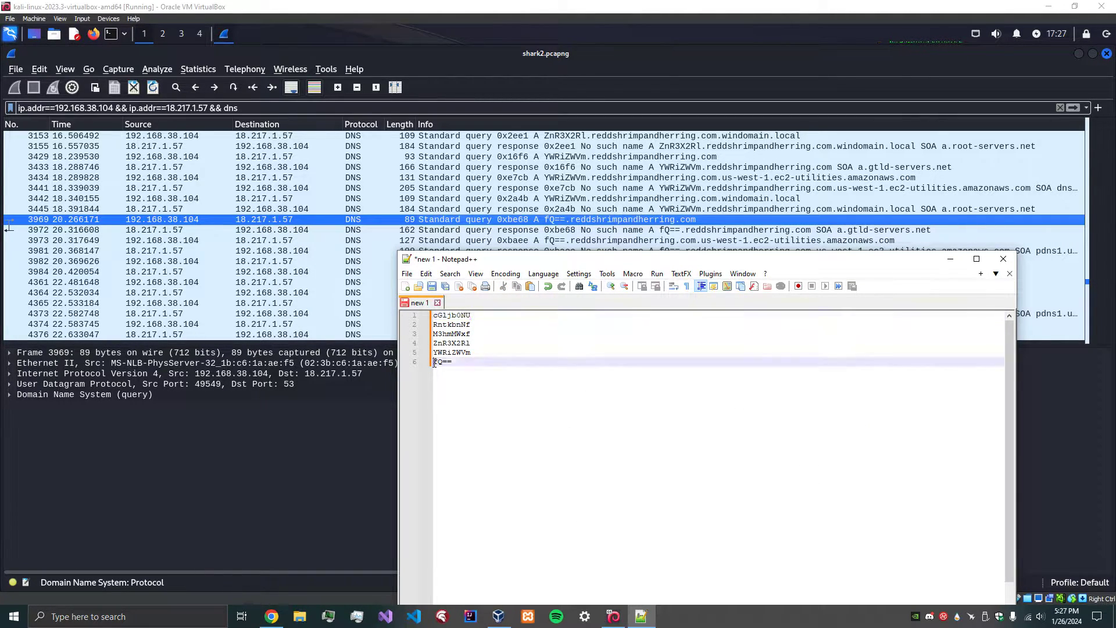
key(BackSpace)
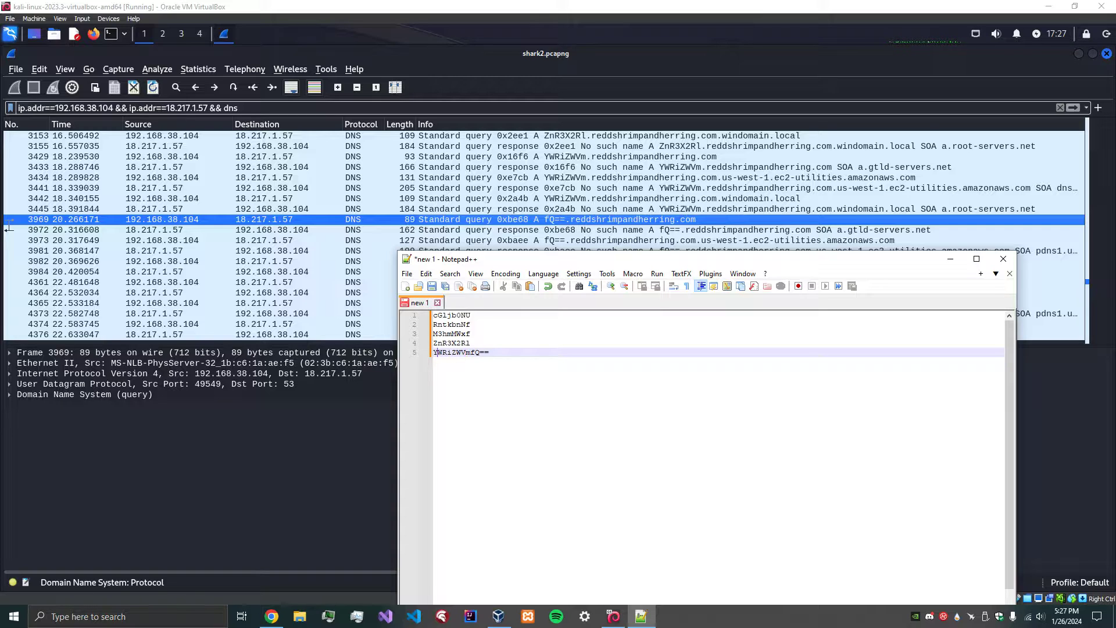
key(BackSpace)
key(Home)
key(BackSpace)
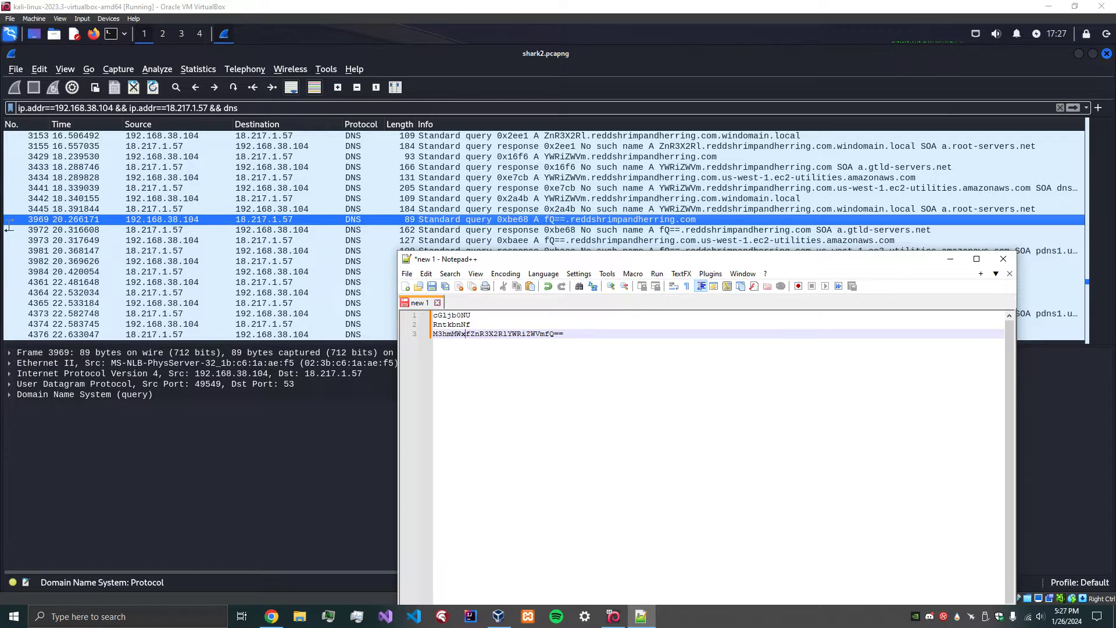
key(BackSpace)
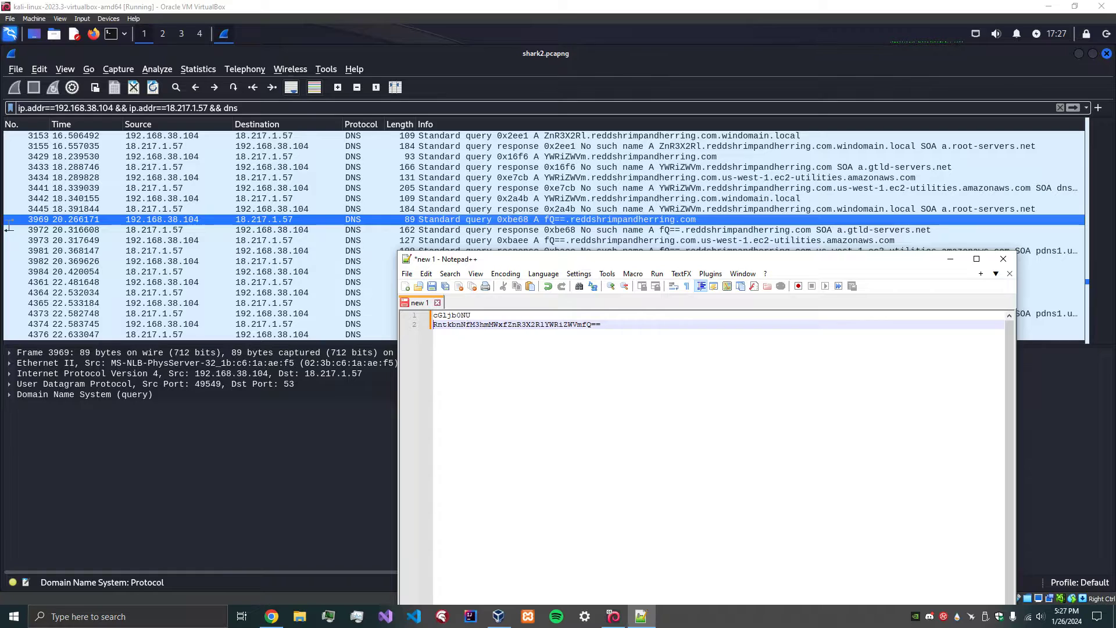
key(BackSpace)
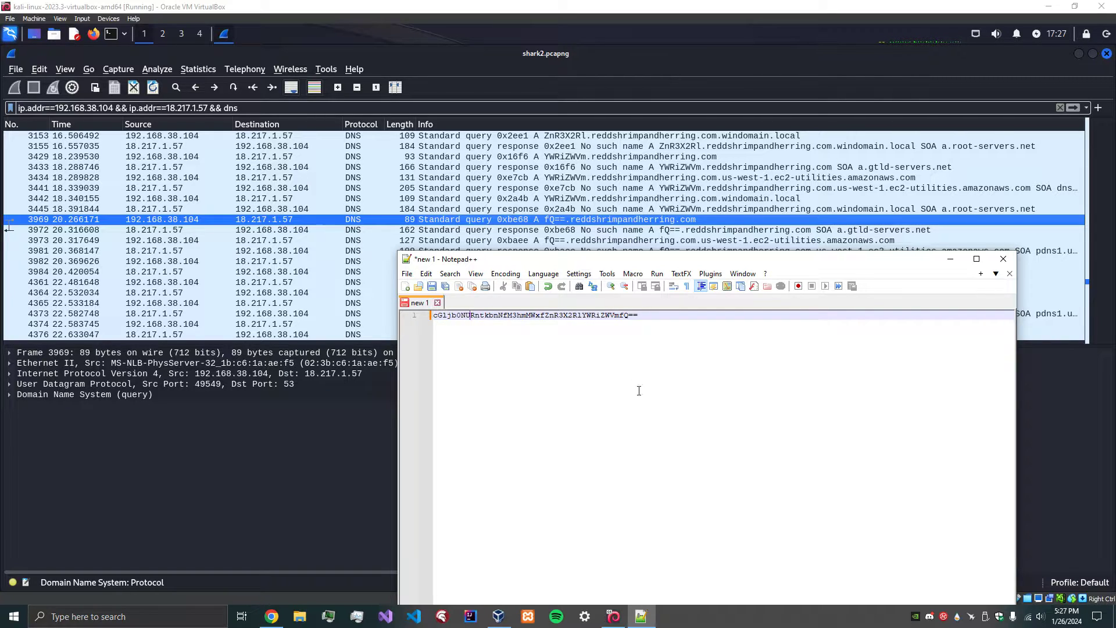
Copy the entire joined Base64 string from the Notepad++ document.
key(ctrl+a)
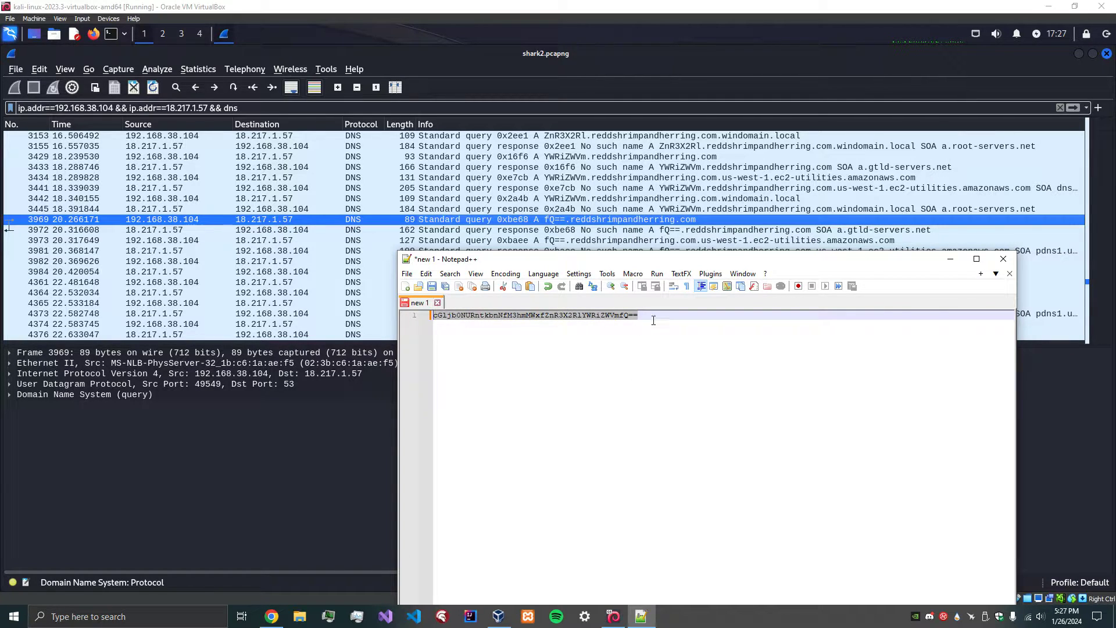
double_click(652, 320)
key(ctrl+a)
right_click(611, 318)
click(661, 338)
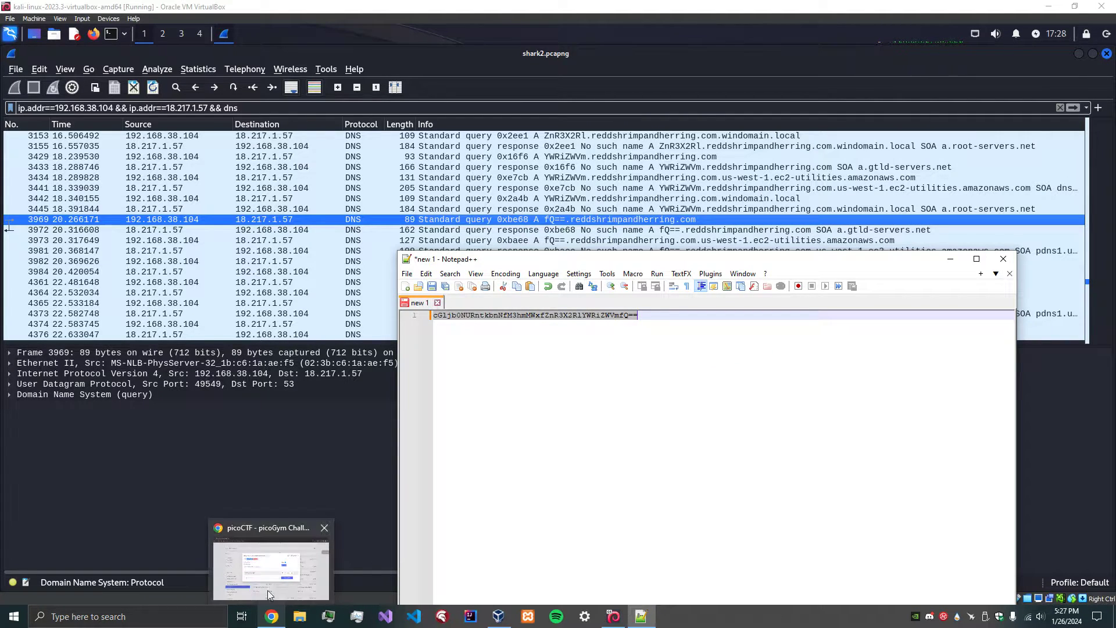
Switch to Chrome and open CyberChef in a new tab.
click(269, 601)
click(167, 12)
text(cyber)
key(Return)
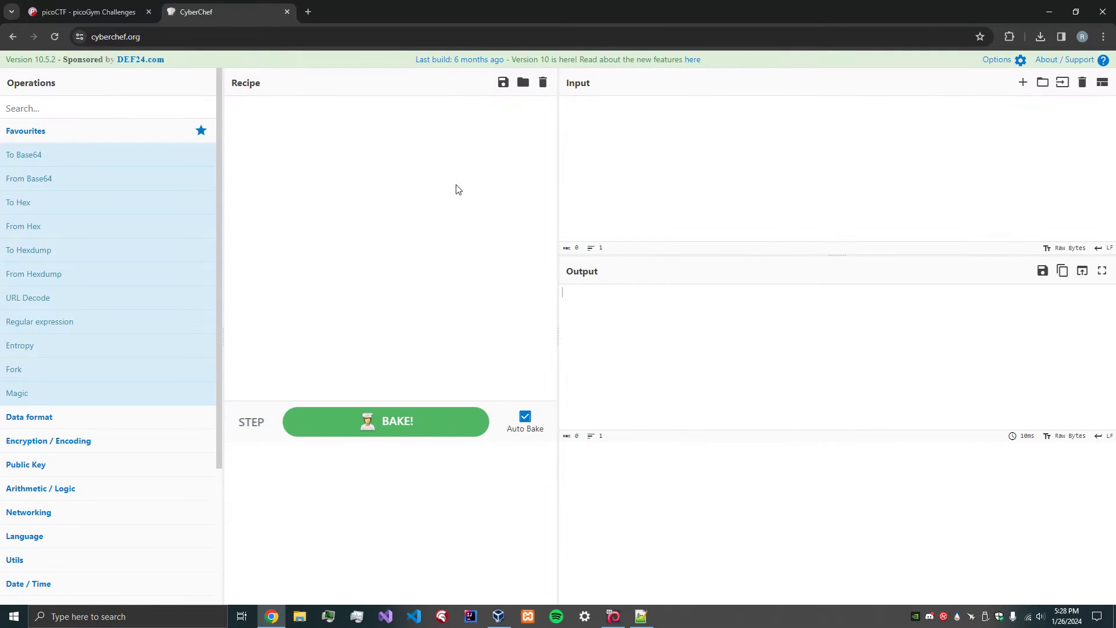
Add the From Base64 operation to the CyberChef recipe and paste the copied Base64 string as input to decode it.
click(88, 106)
text(from )
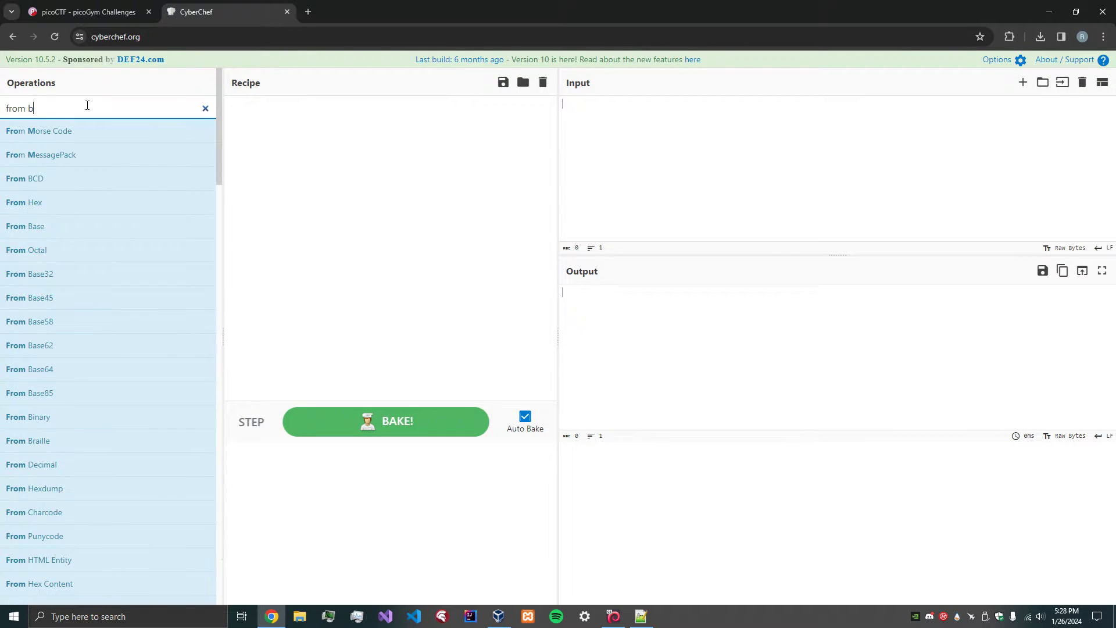
text(base)
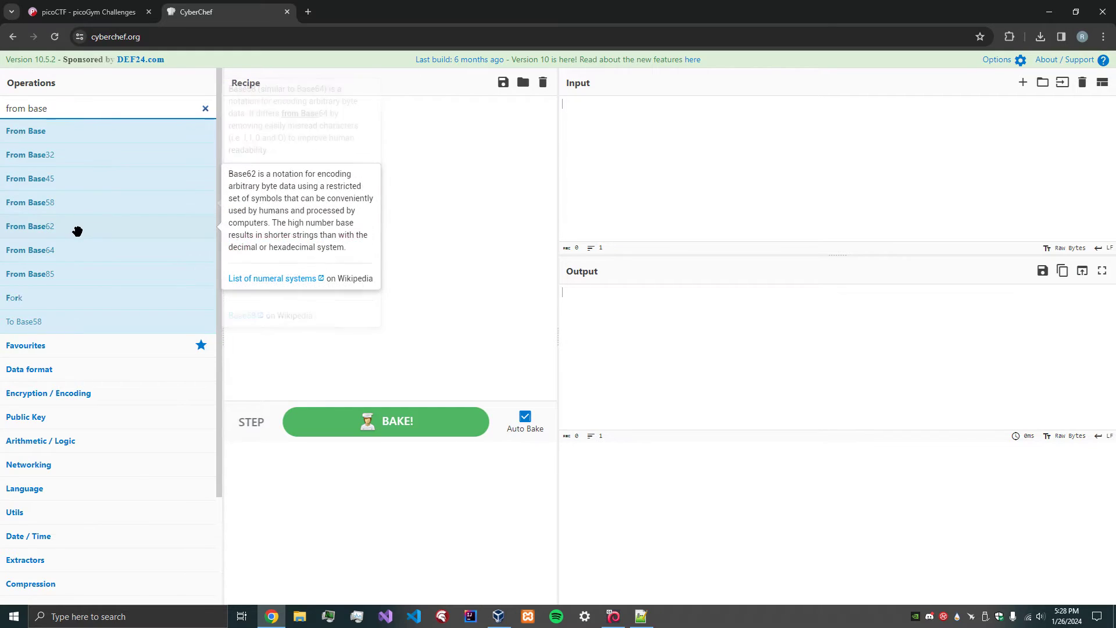
drag(75, 249, 322, 184)
right_click(604, 107)
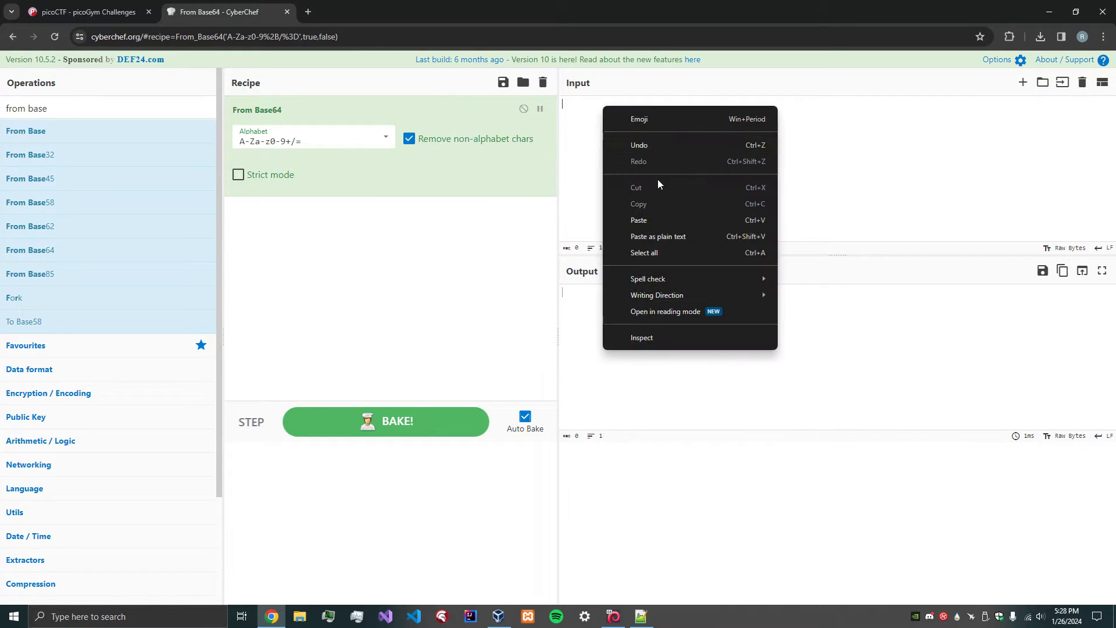
click(651, 221)
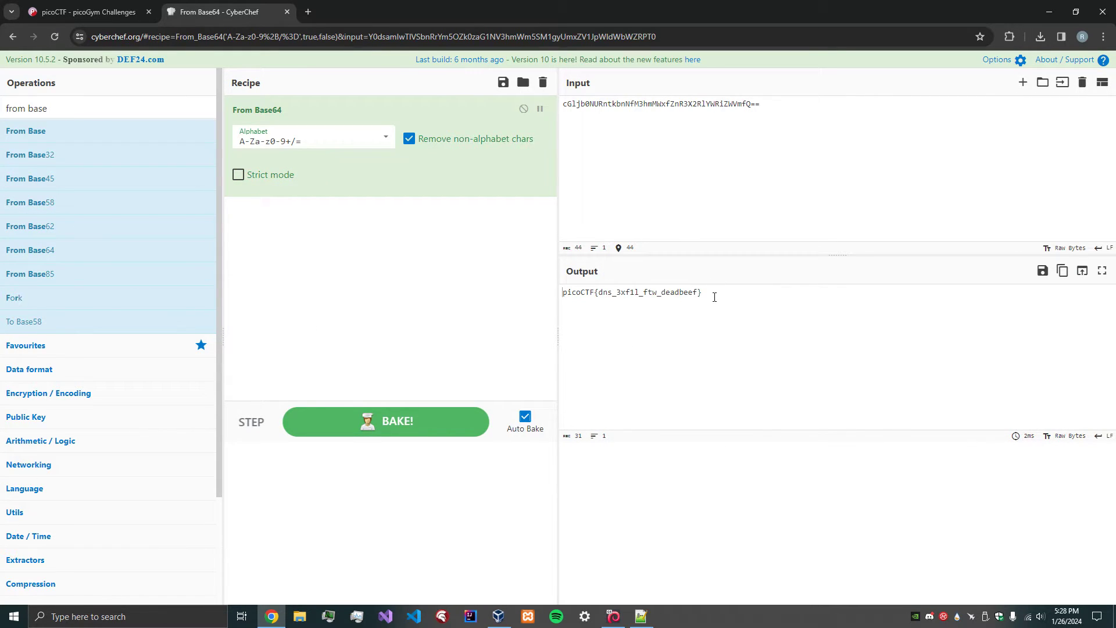
Select the decoded flag in the CyberChef output and return to the picoCTF challenge page.
drag(714, 297, 564, 297)
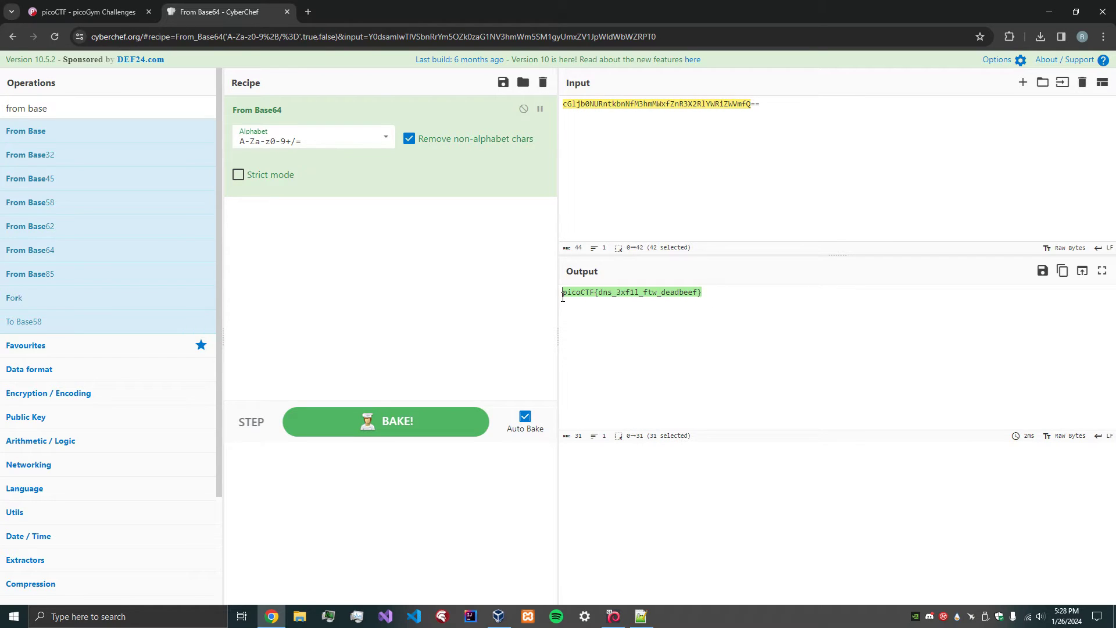
click(87, 12)
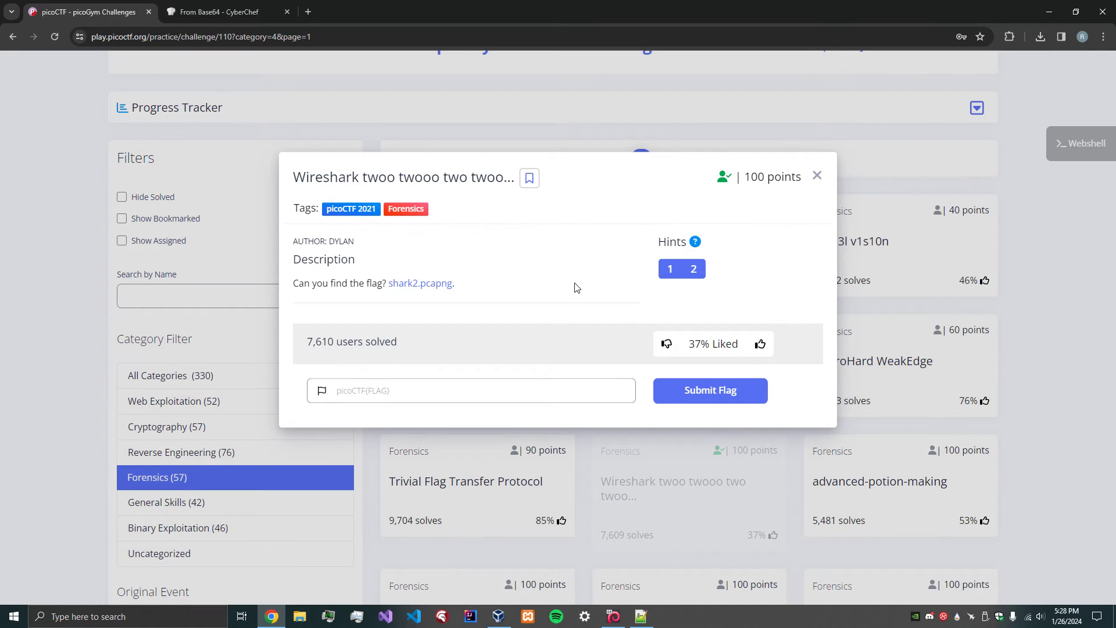